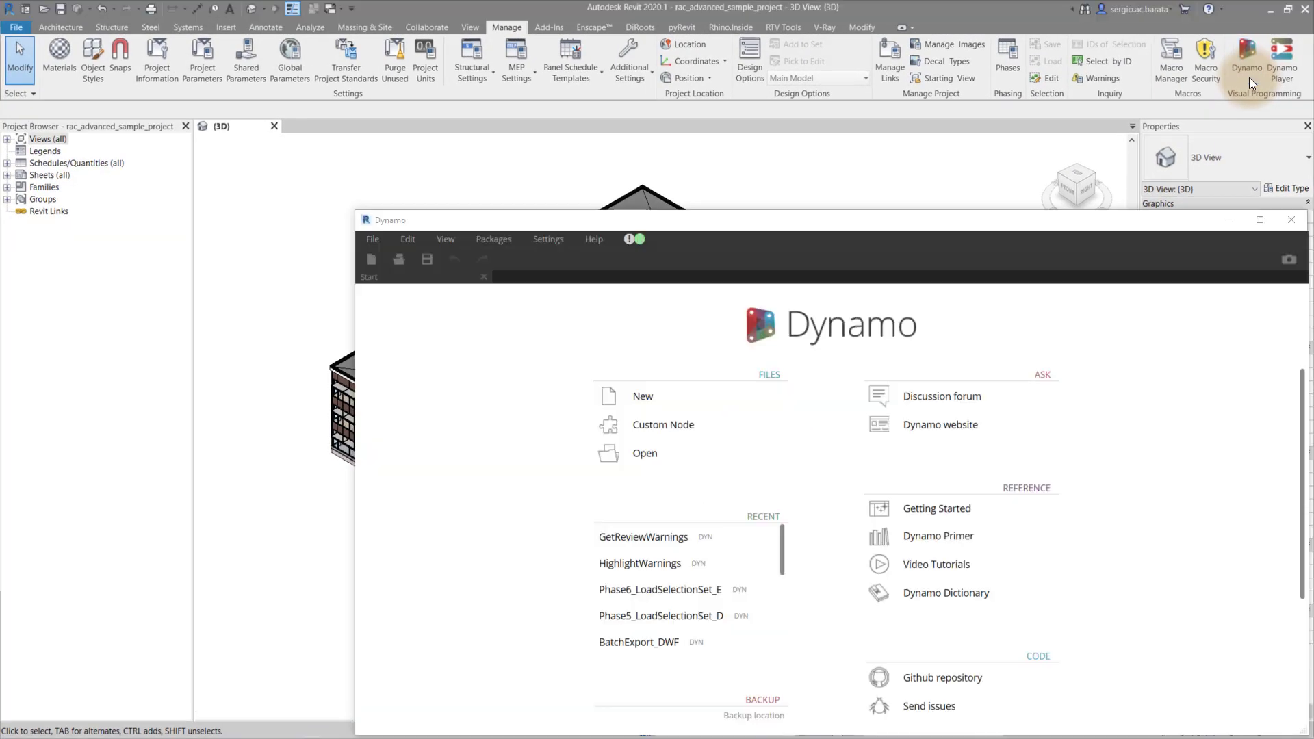
# Open the GetReviewWarnings graph, fit it to the screen, and run it to export the warnings.
pyautogui.click(606, 538)
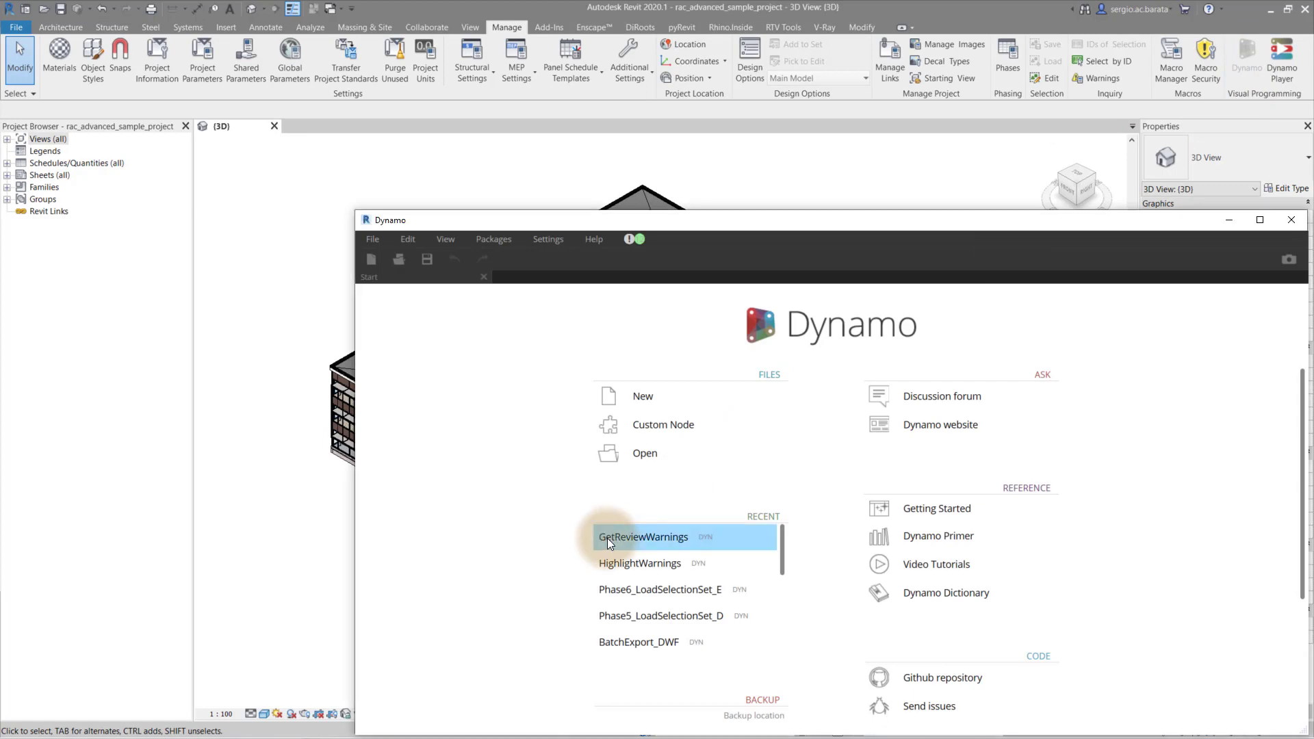
pyautogui.rightClick(606, 538)
pyautogui.click(671, 703)
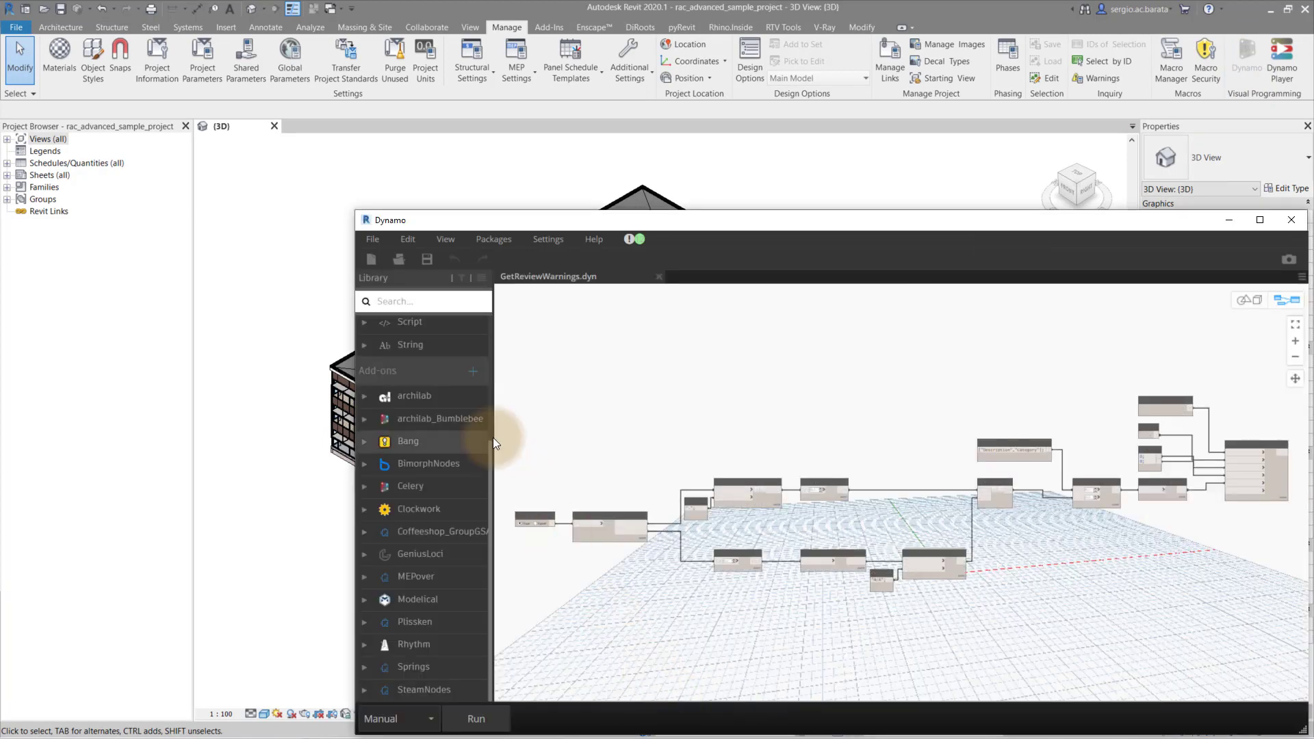
pyautogui.scroll(5, 581, 551)
pyautogui.rightClick(581, 552)
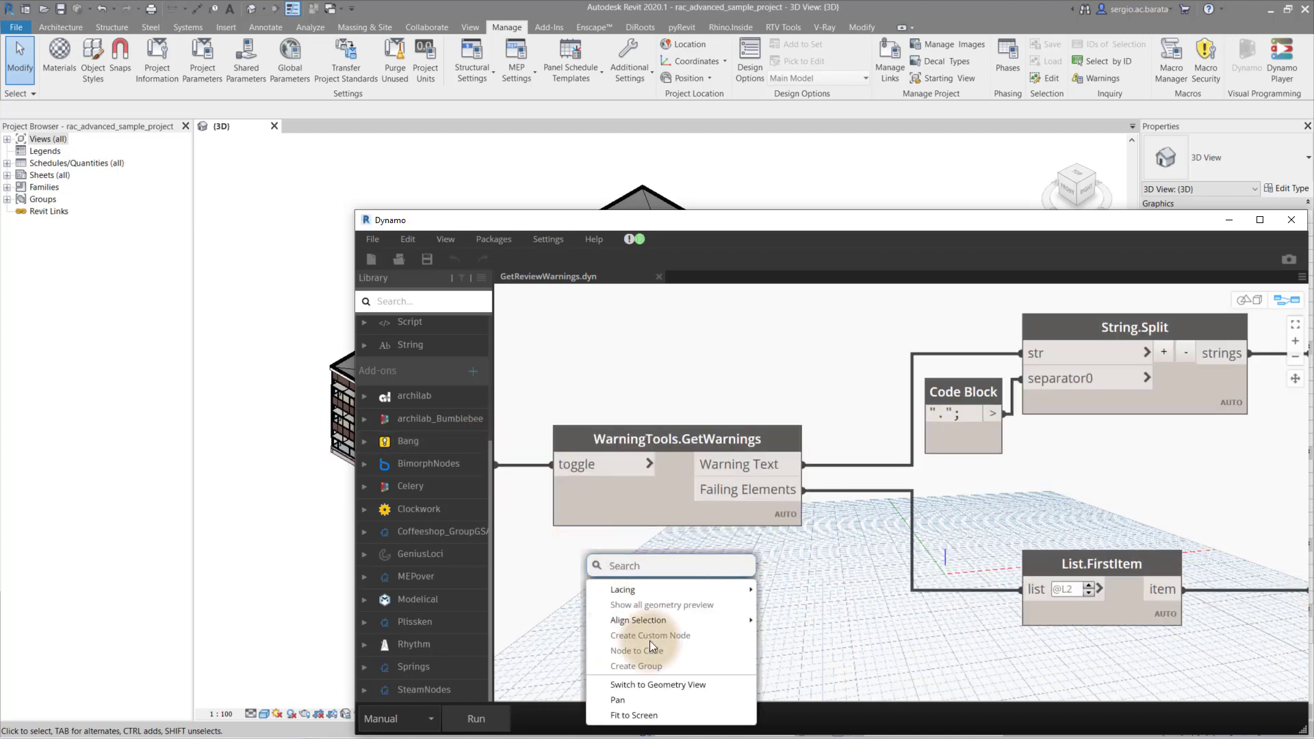
pyautogui.click(724, 700)
pyautogui.scroll(5, 1181, 419)
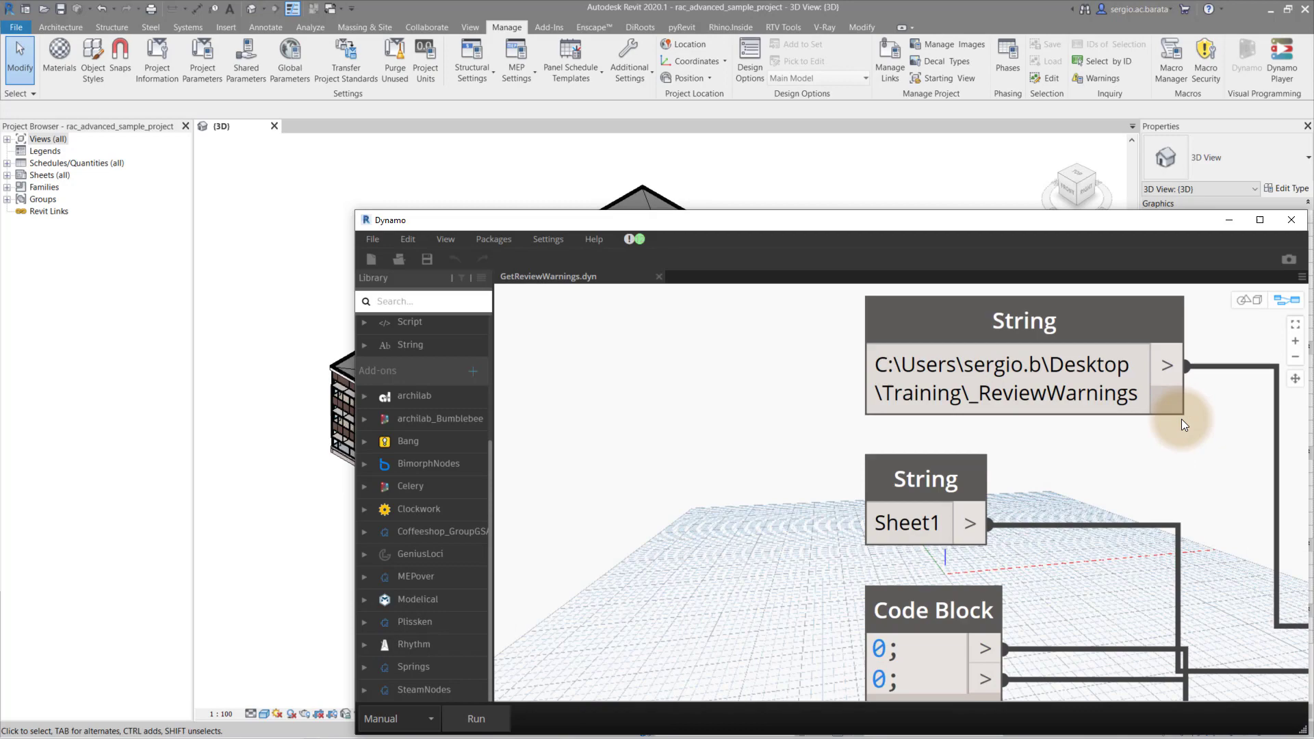
pyautogui.click(477, 719)
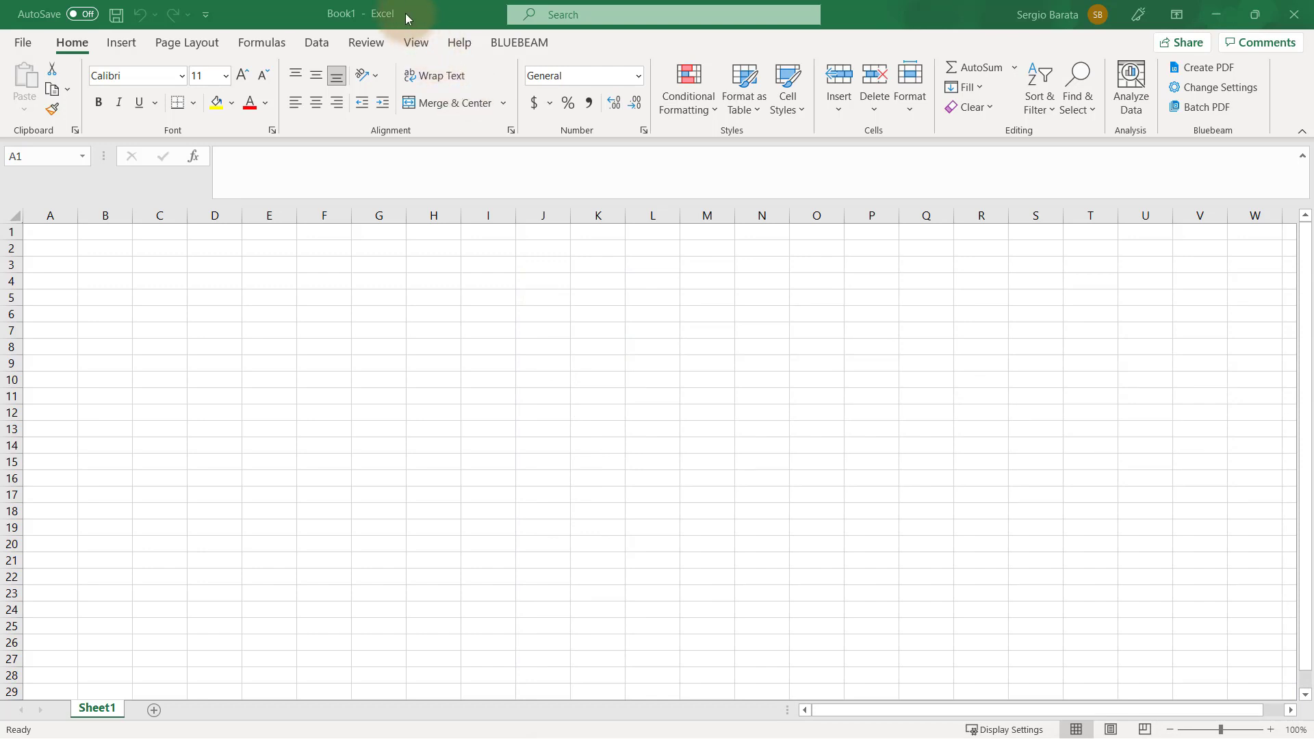
# Start a Get Data From Folder import with the _ReviewWarnings folder as the source.
pyautogui.click(326, 45)
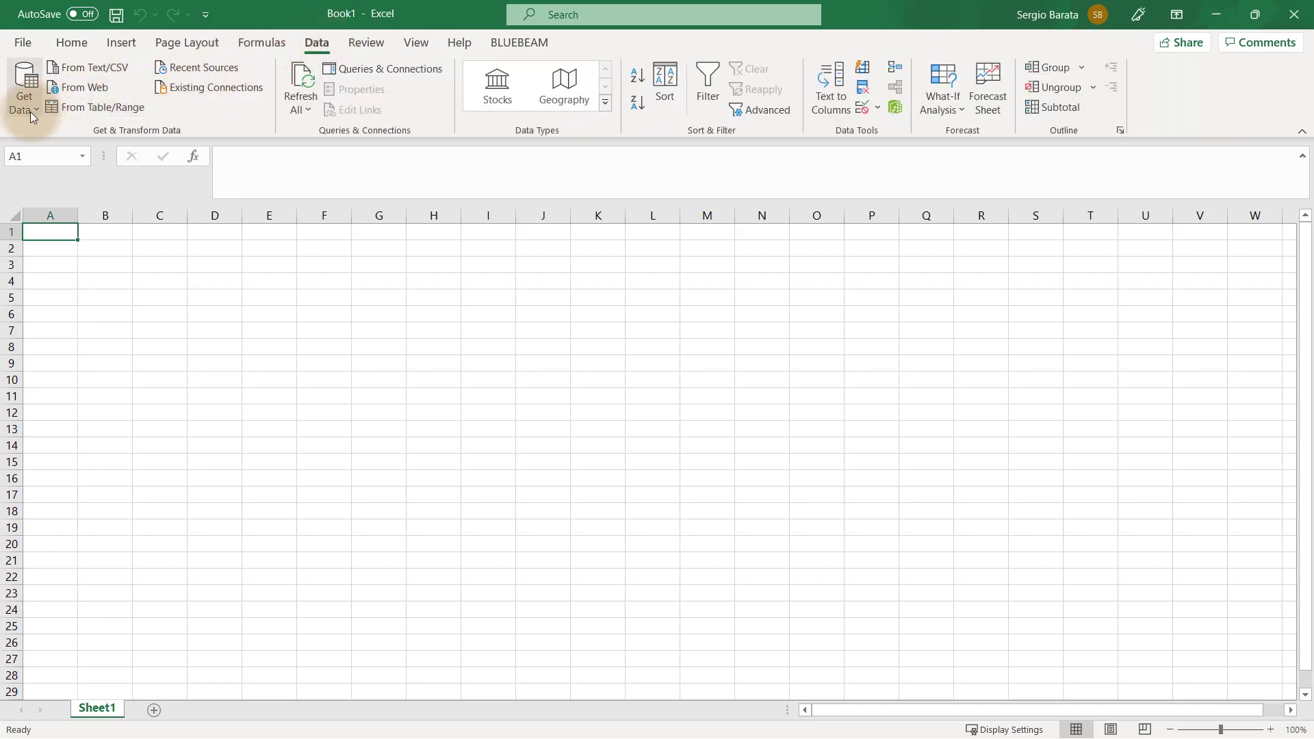
pyautogui.click(30, 112)
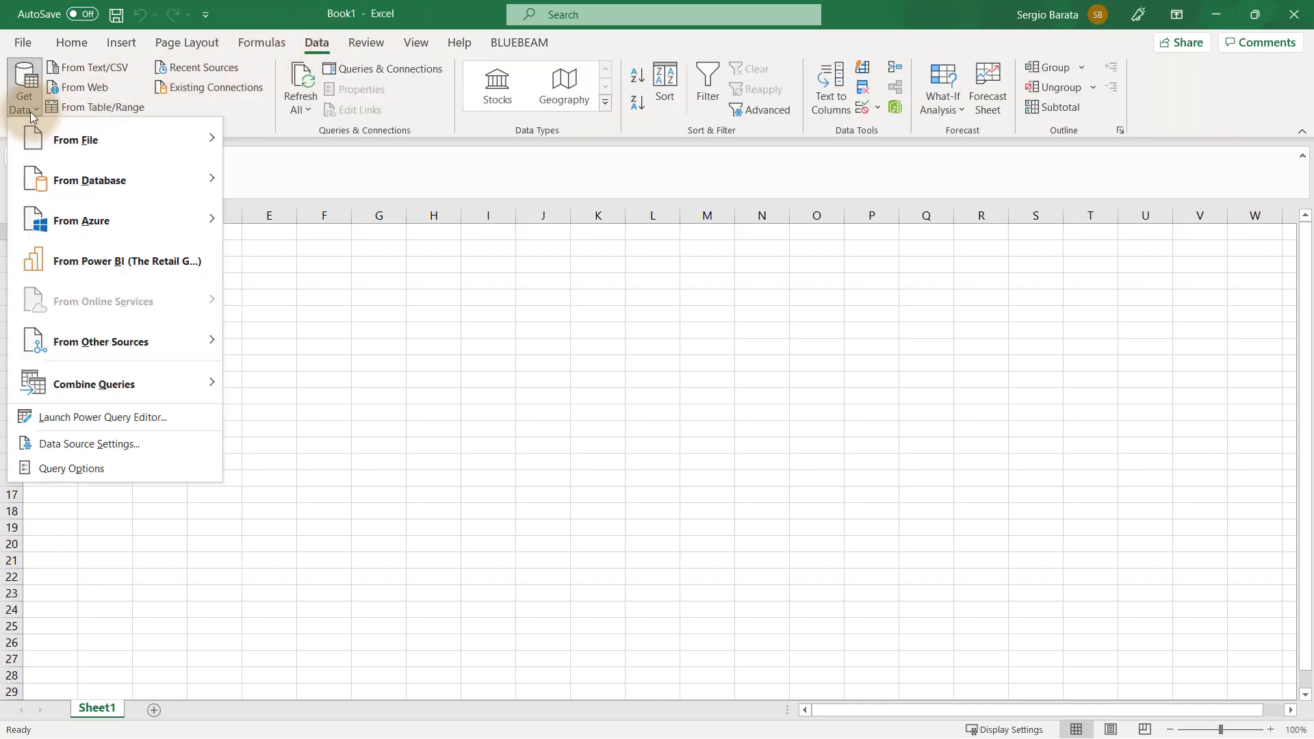
pyautogui.press('Down')
pyautogui.press('Right')
pyautogui.press('Down')
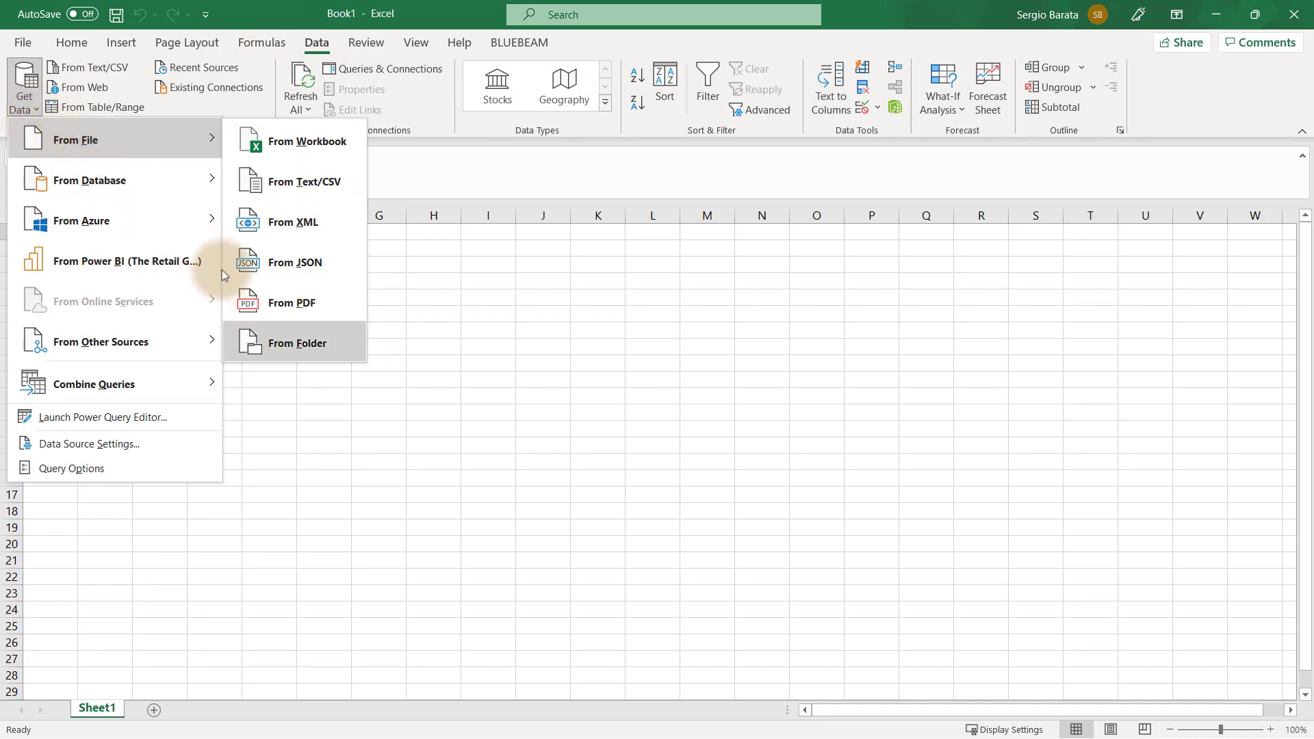
pyautogui.click(310, 344)
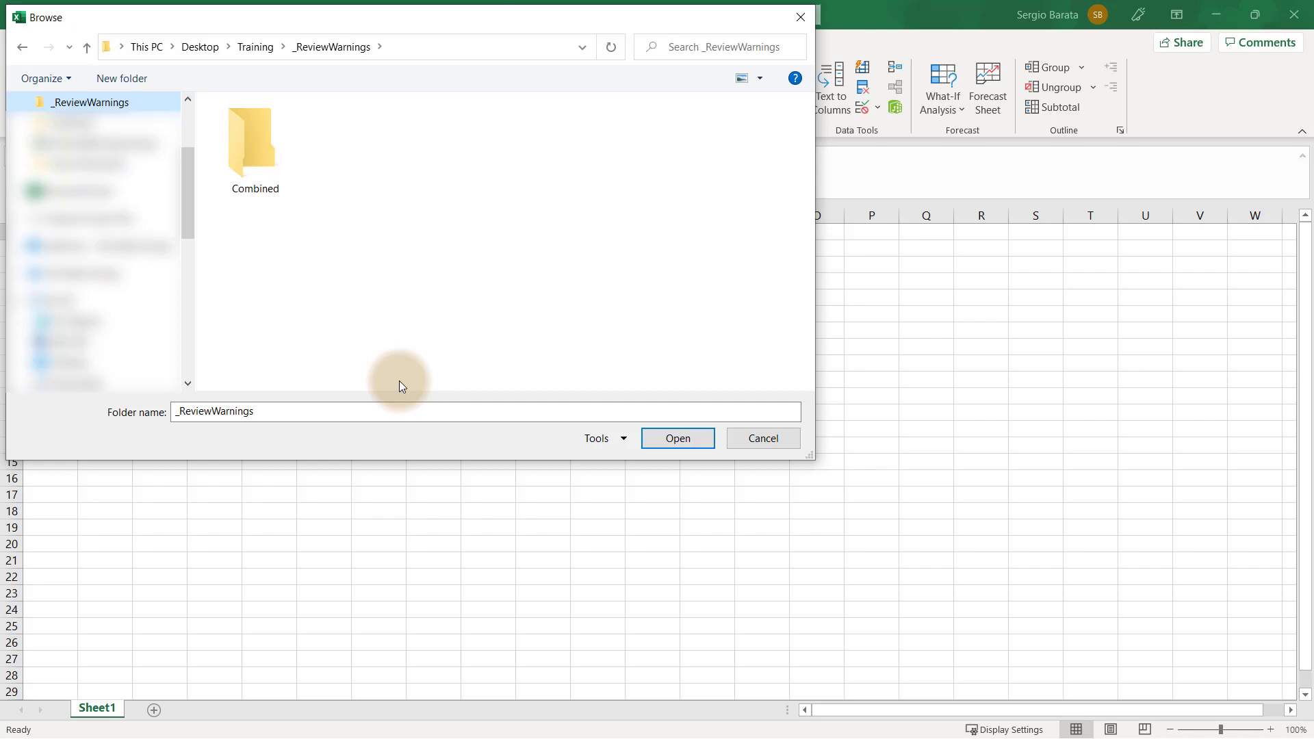
pyautogui.click(678, 440)
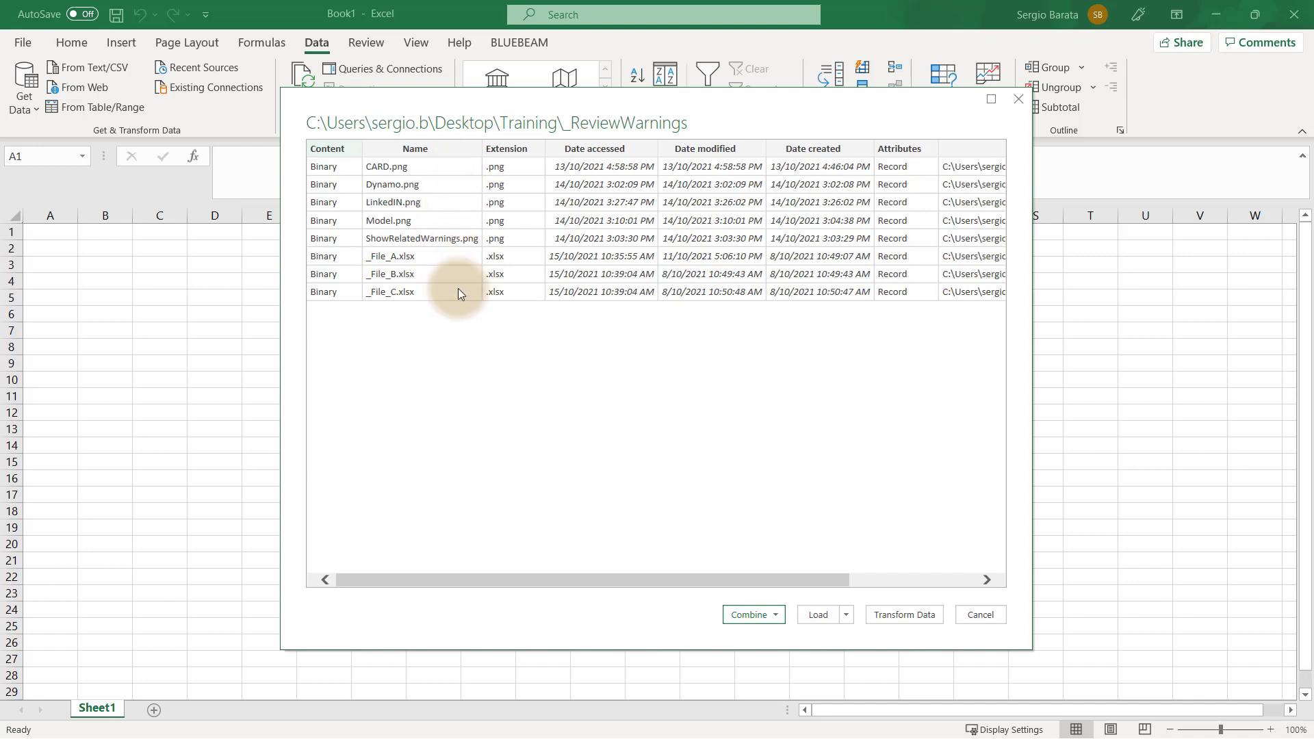
# Open the folder's file list in Power Query and filter Name to begin with '_File'.
pyautogui.click(904, 614)
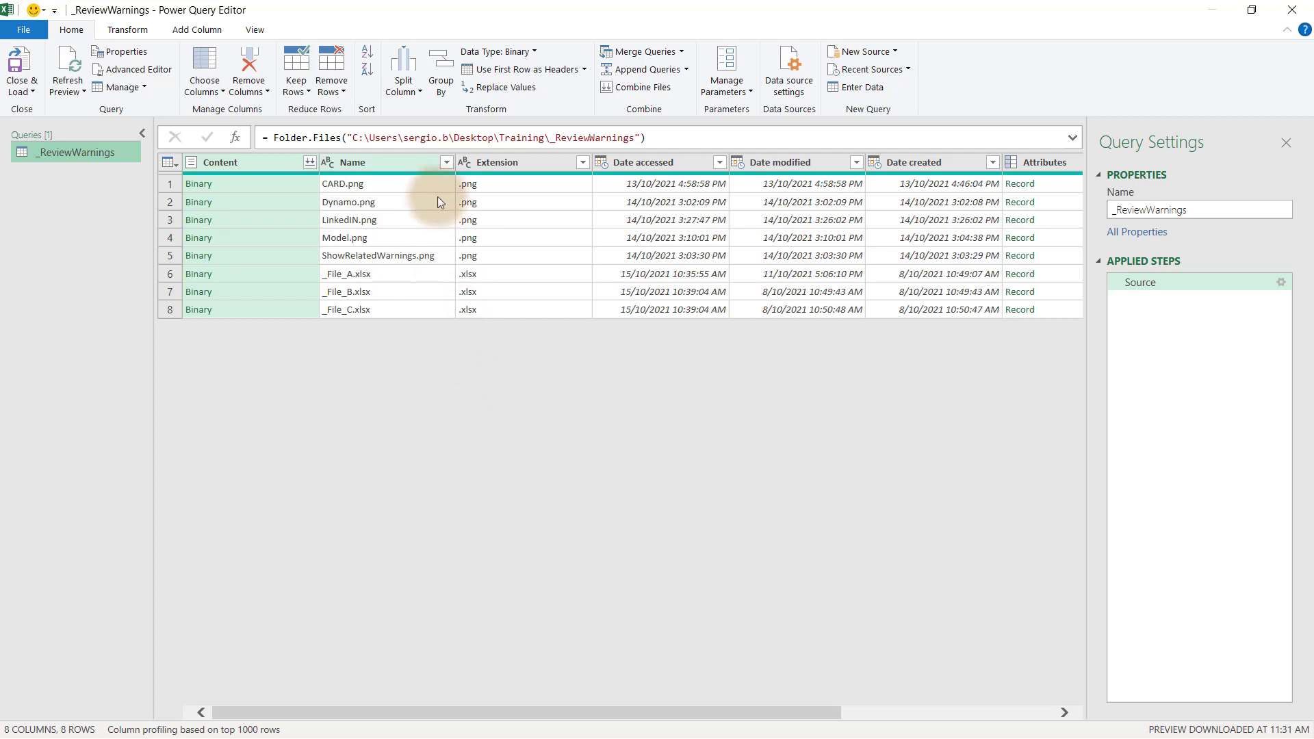
pyautogui.click(446, 162)
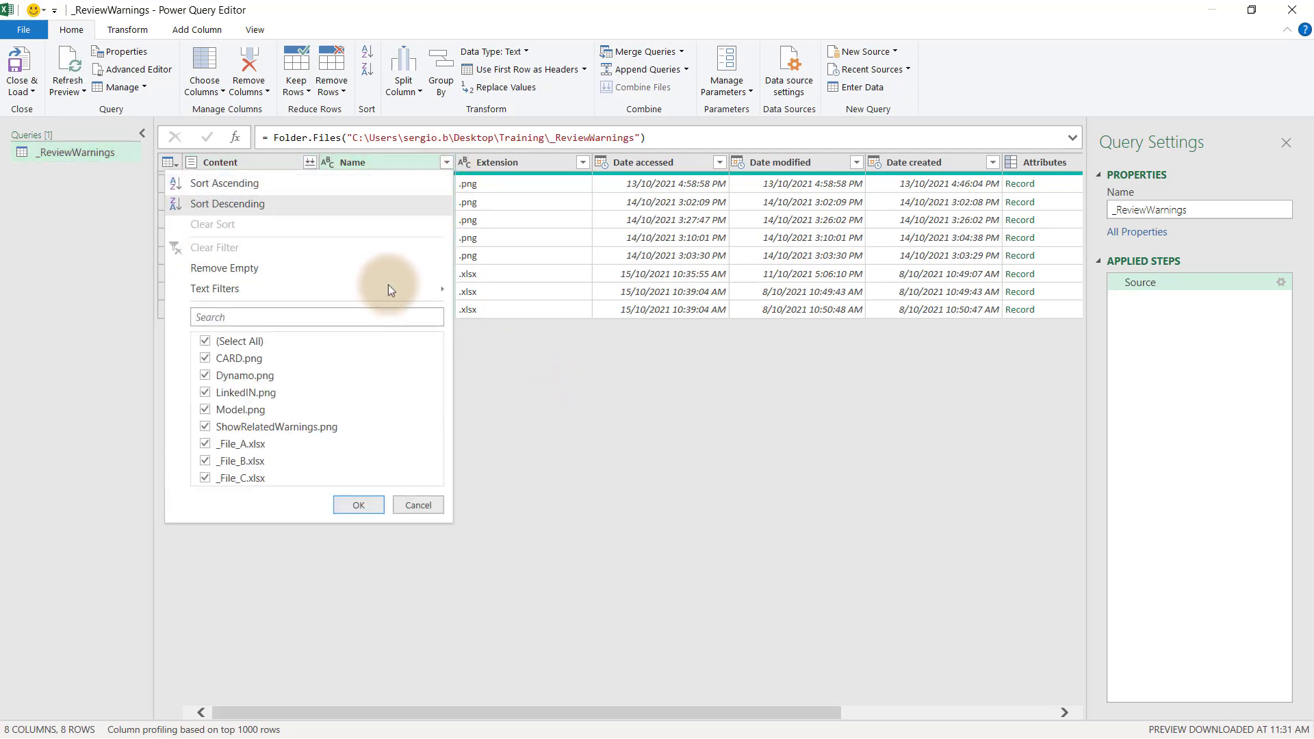
pyautogui.moveTo(387, 286)
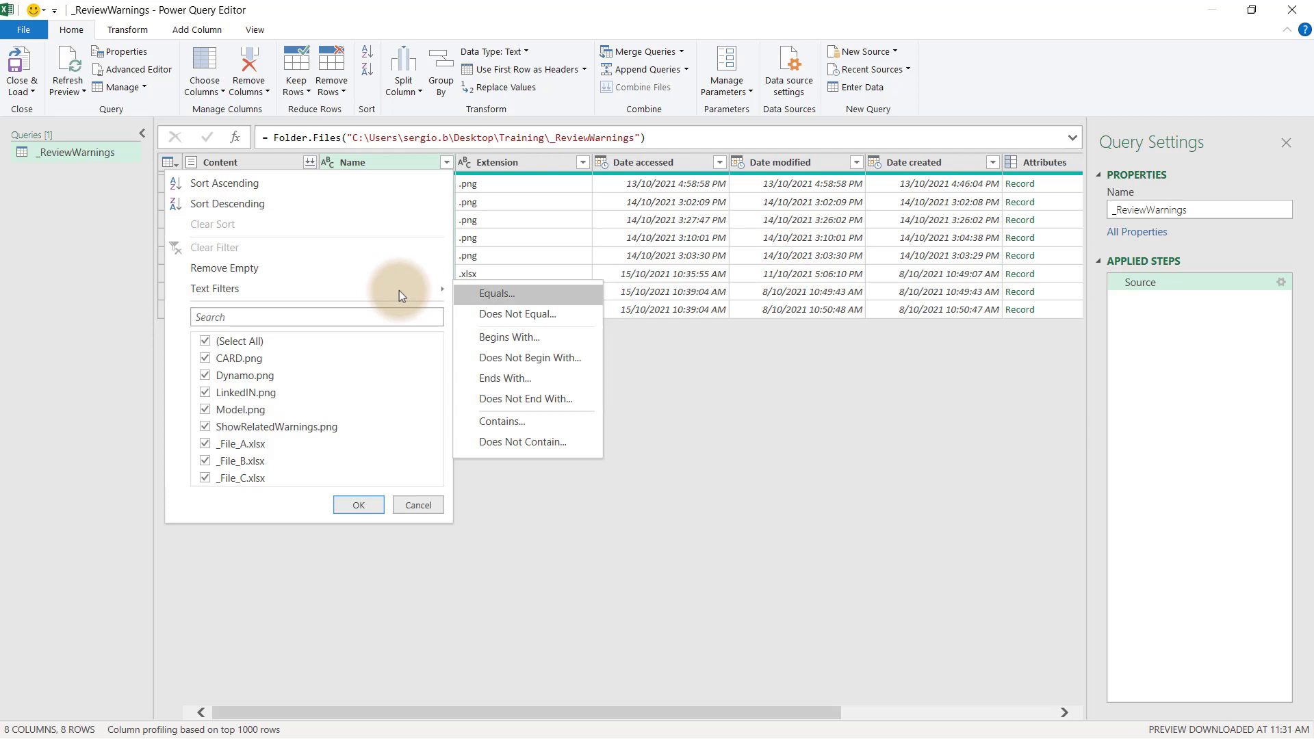
pyautogui.click(541, 334)
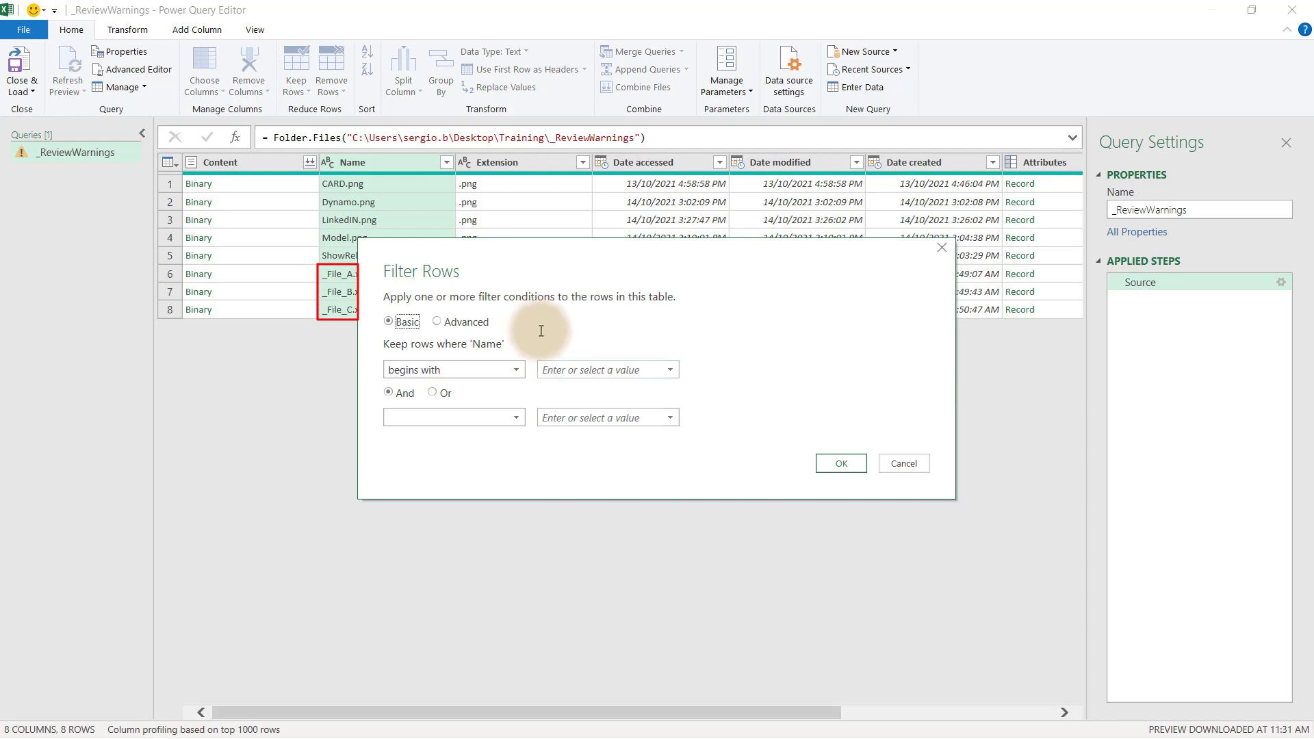
pyautogui.click(572, 371)
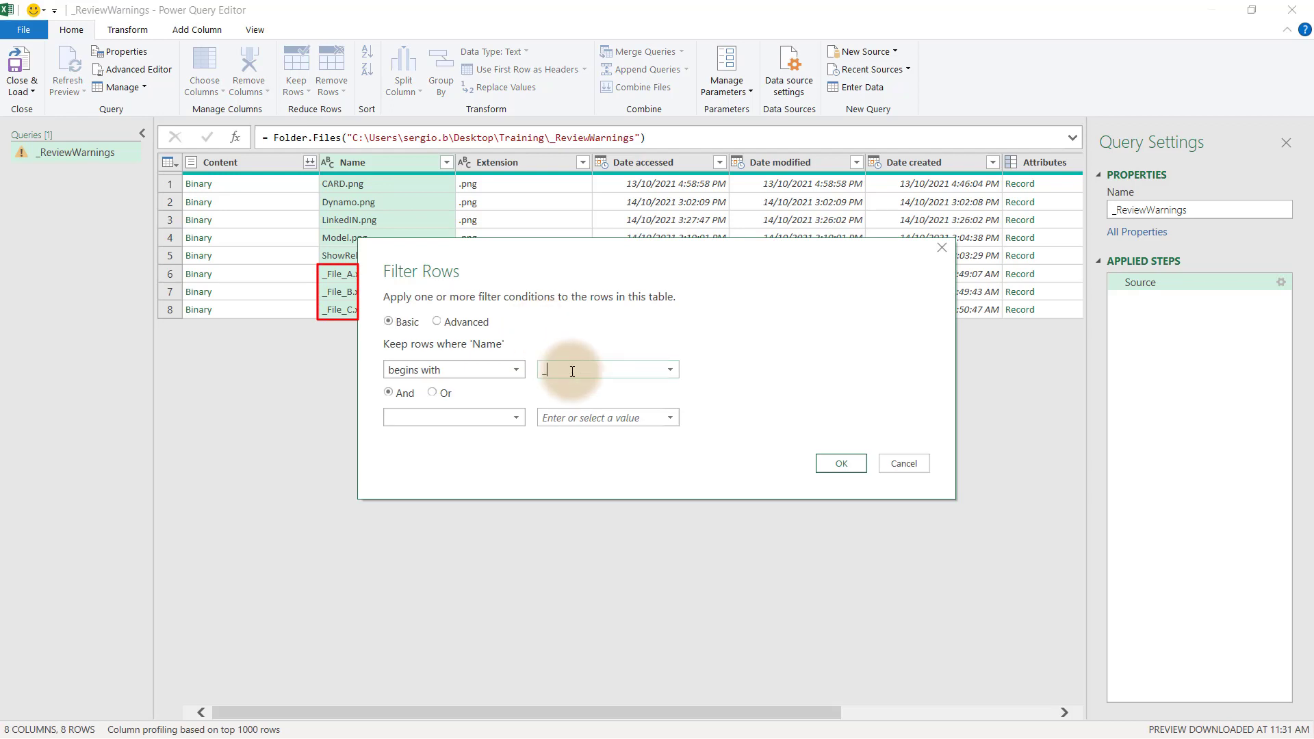
pyautogui.write('_File')
pyautogui.click(833, 461)
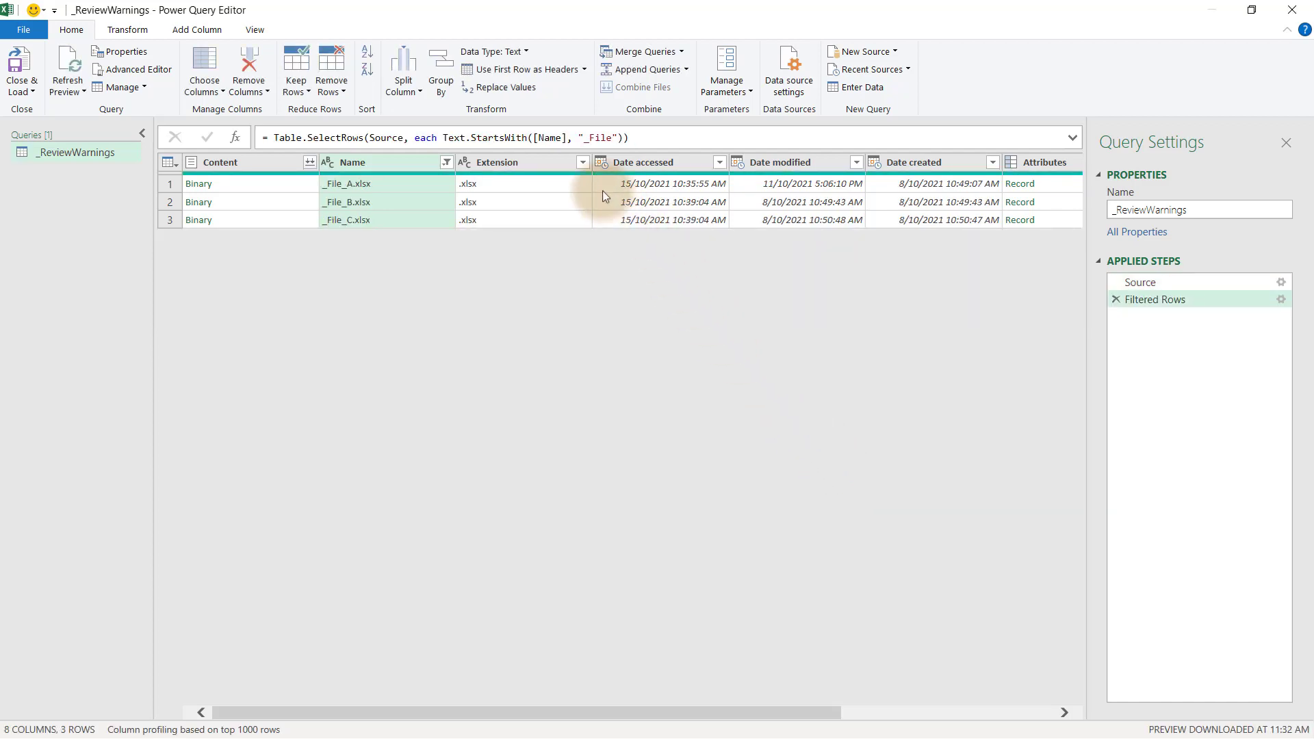
# Filter the Extension column to equal '.xlsx'.
pyautogui.click(583, 163)
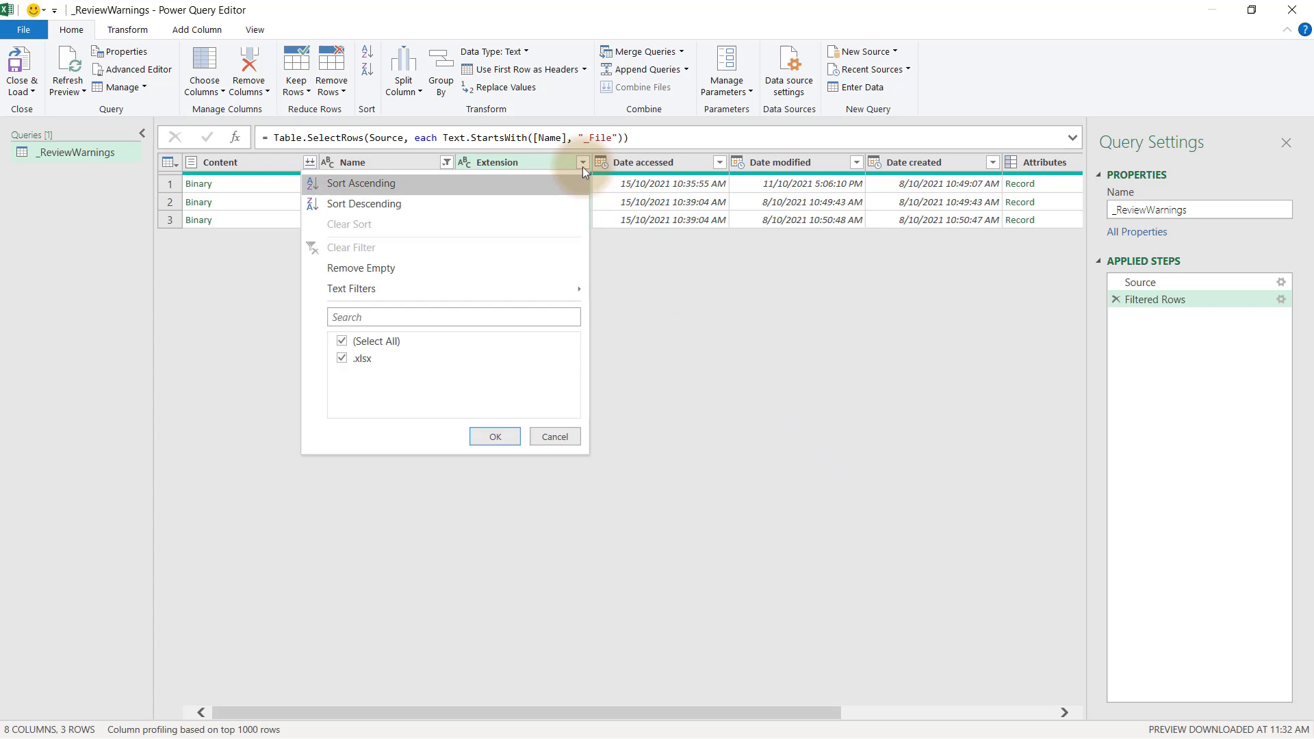
pyautogui.moveTo(533, 290)
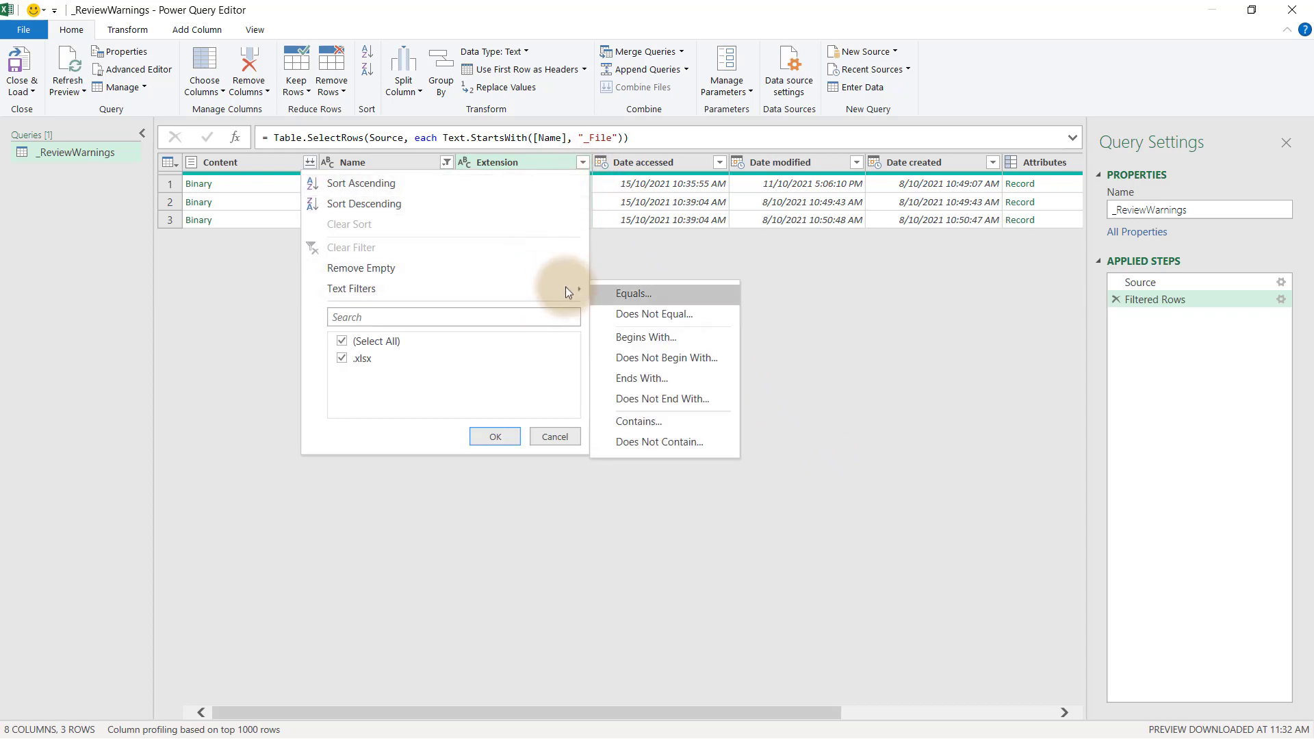
pyautogui.click(636, 291)
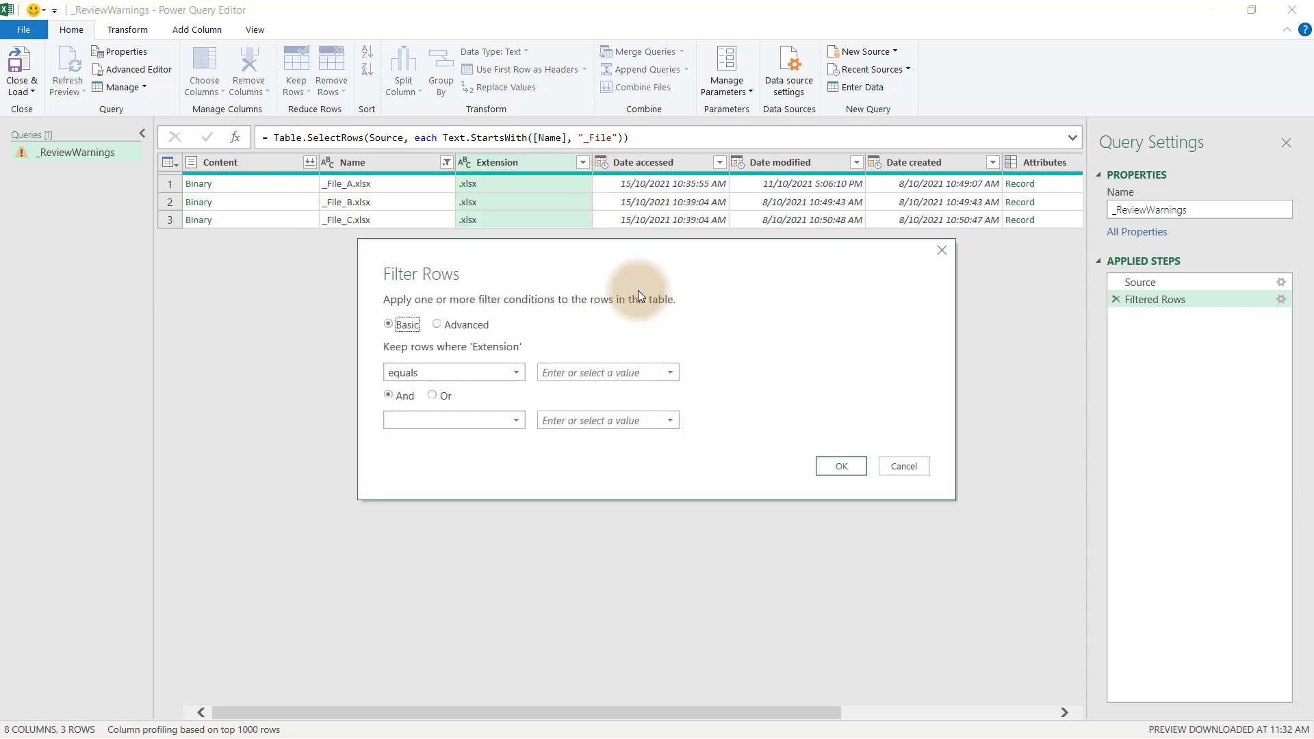
pyautogui.click(605, 370)
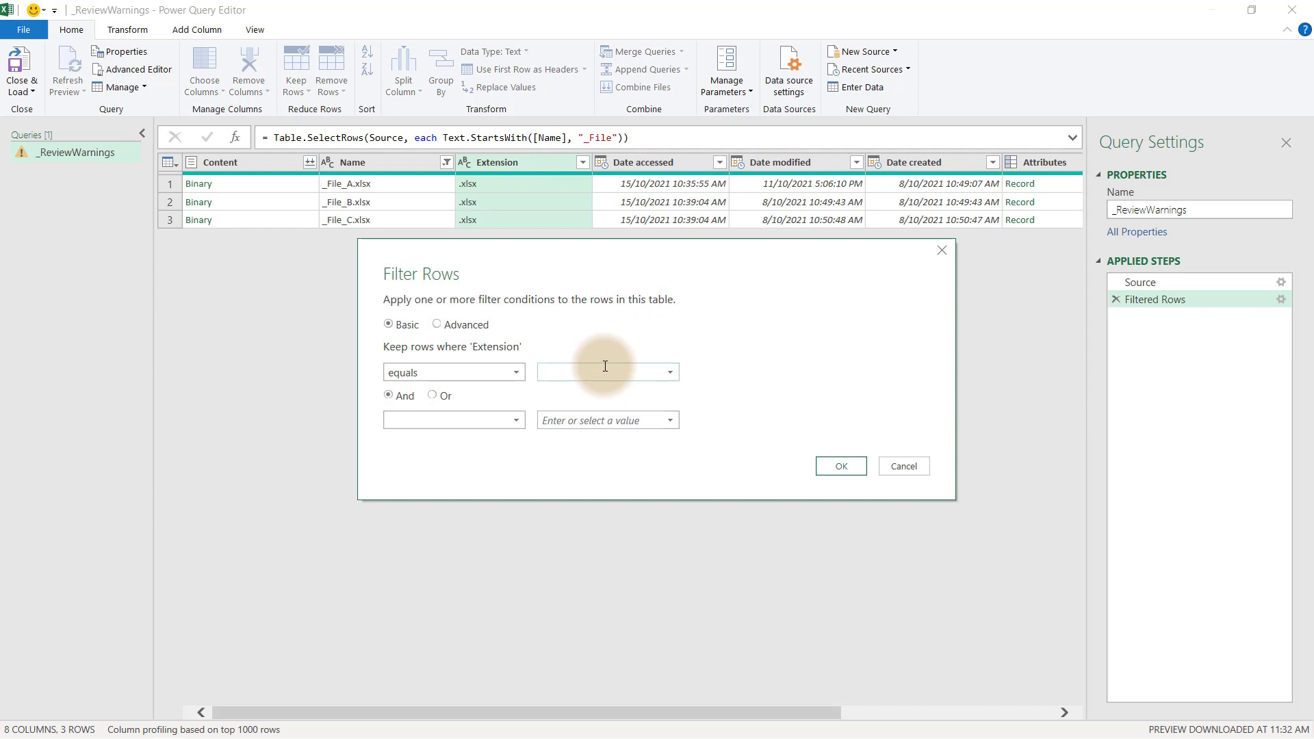
pyautogui.write('.xlsx')
pyautogui.click(841, 468)
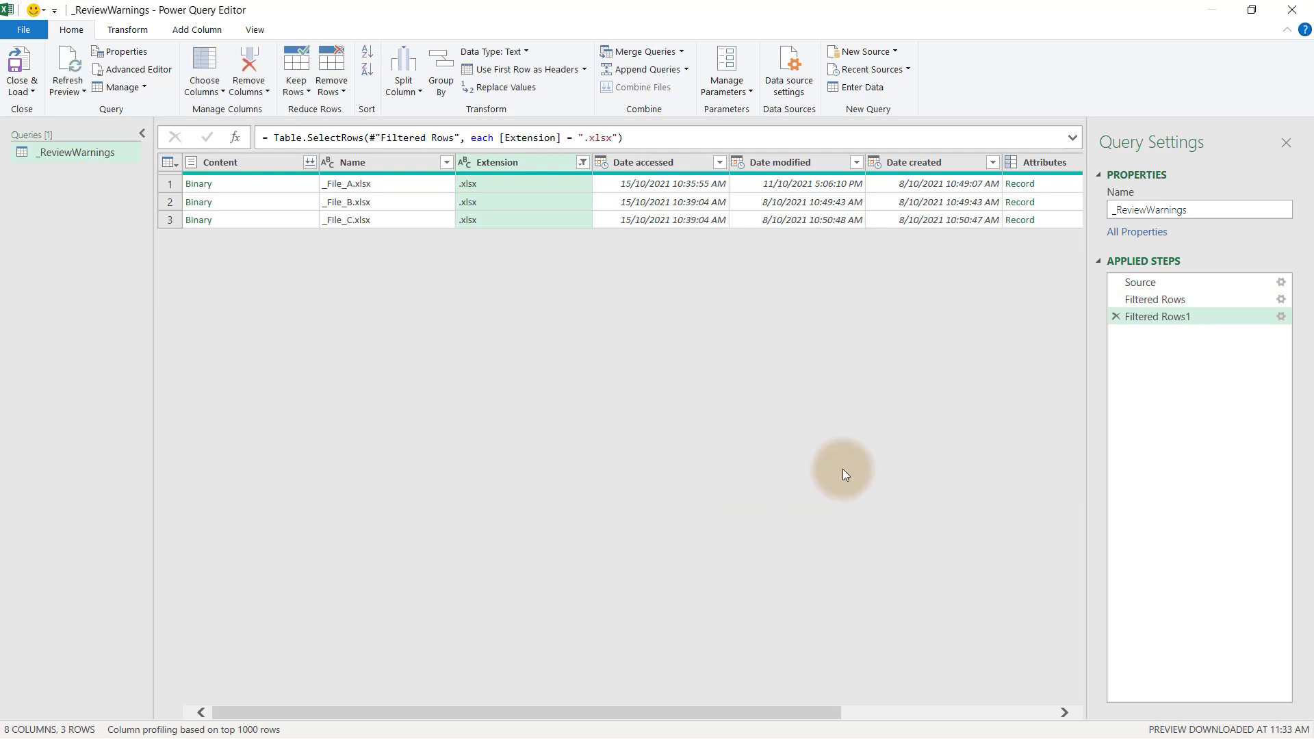
# Combine the three workbooks' Content column, extracting Sheet1 from each.
pyautogui.click(310, 161)
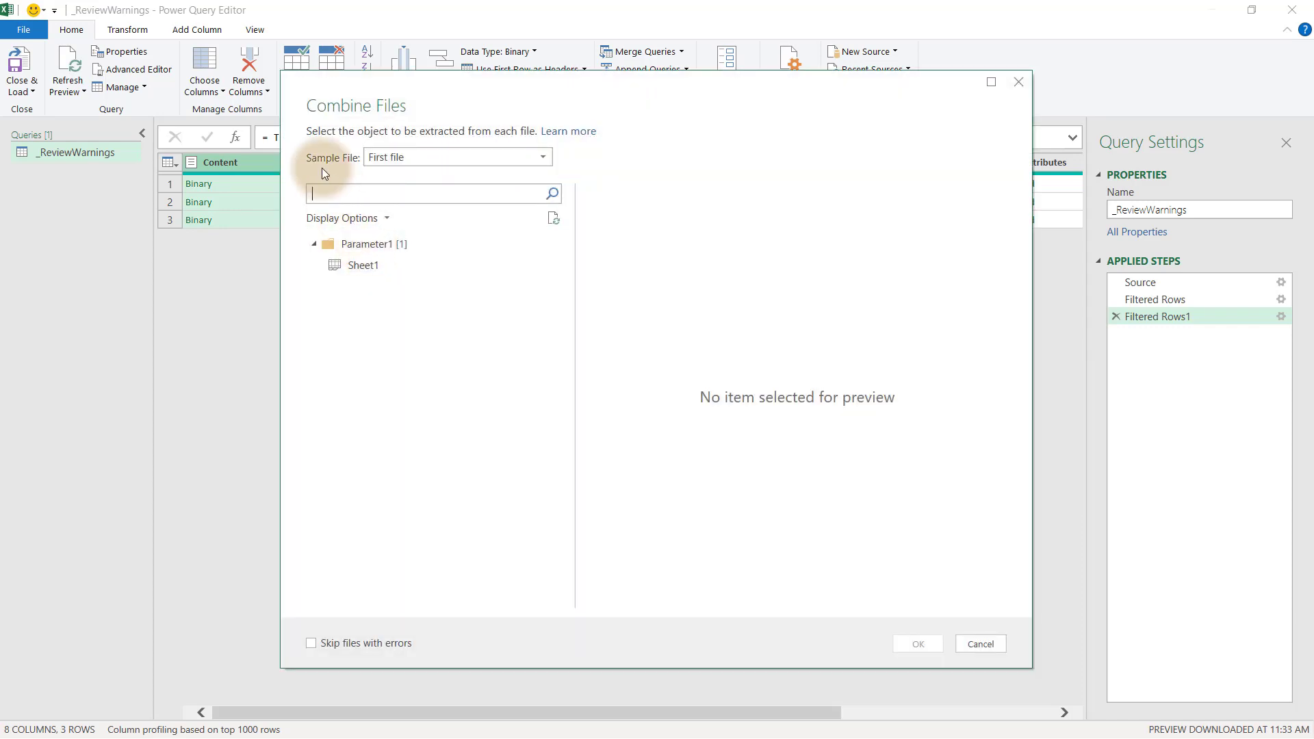
pyautogui.click(443, 161)
pyautogui.click(373, 268)
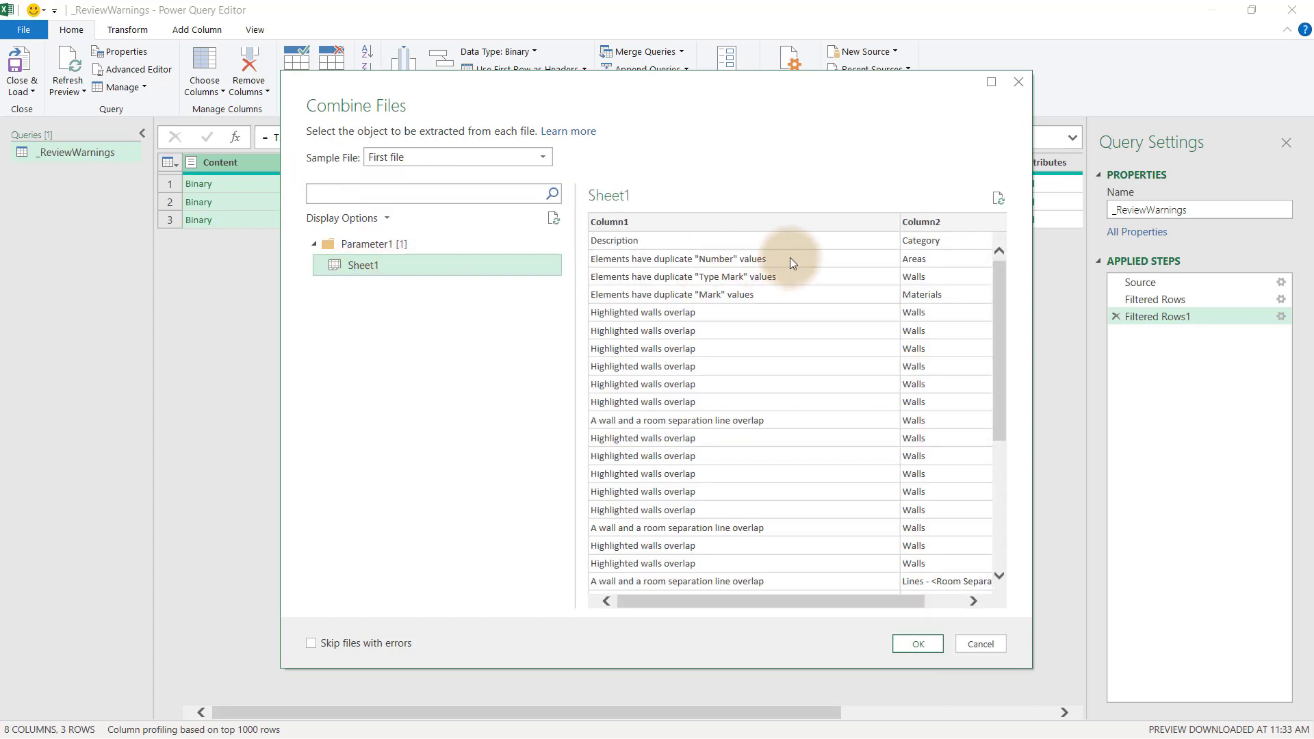
pyautogui.scroll(-5, 789, 257)
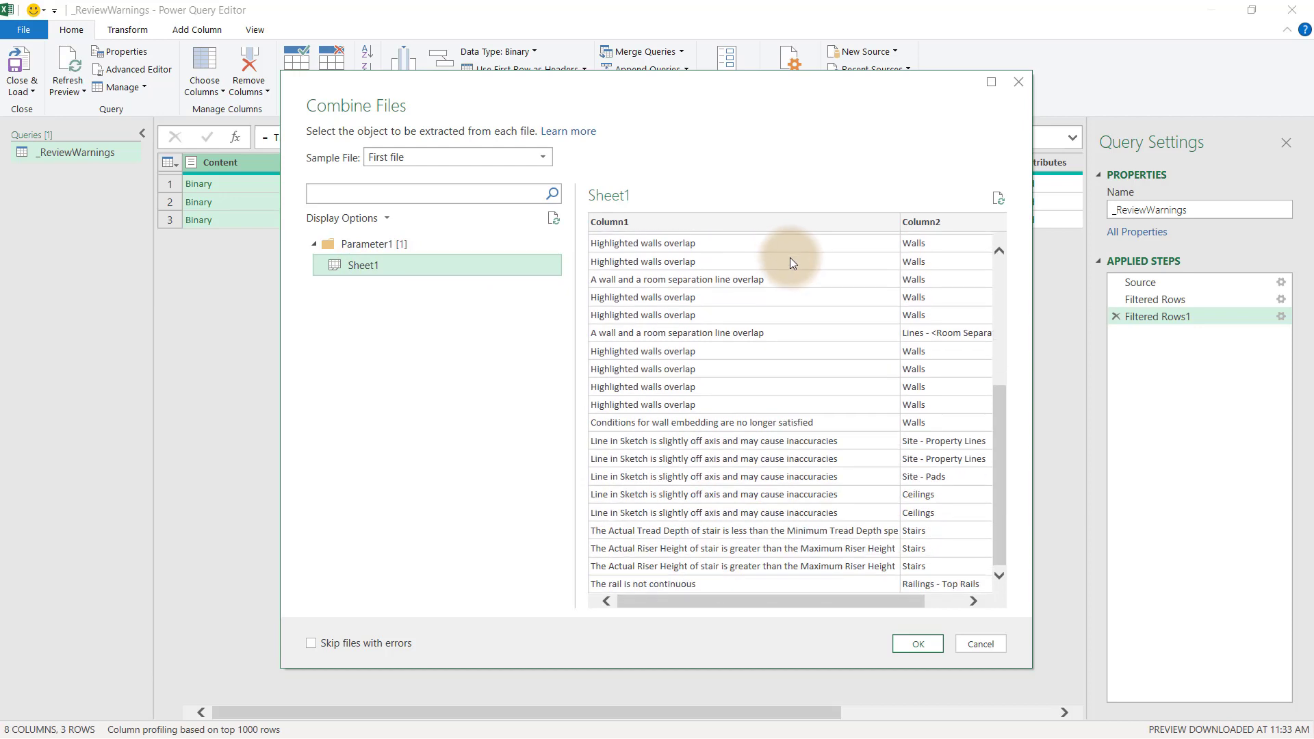
pyautogui.scroll(5, 790, 257)
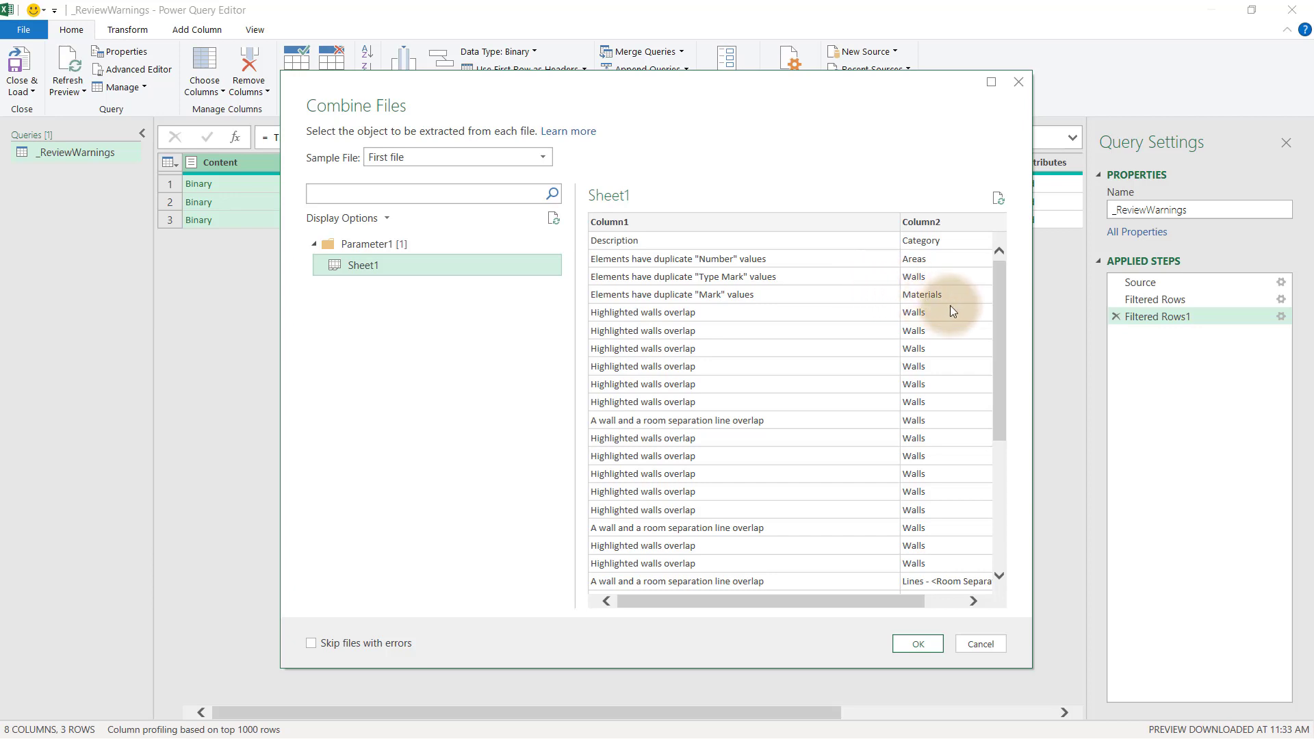
pyautogui.scroll(-5, 950, 306)
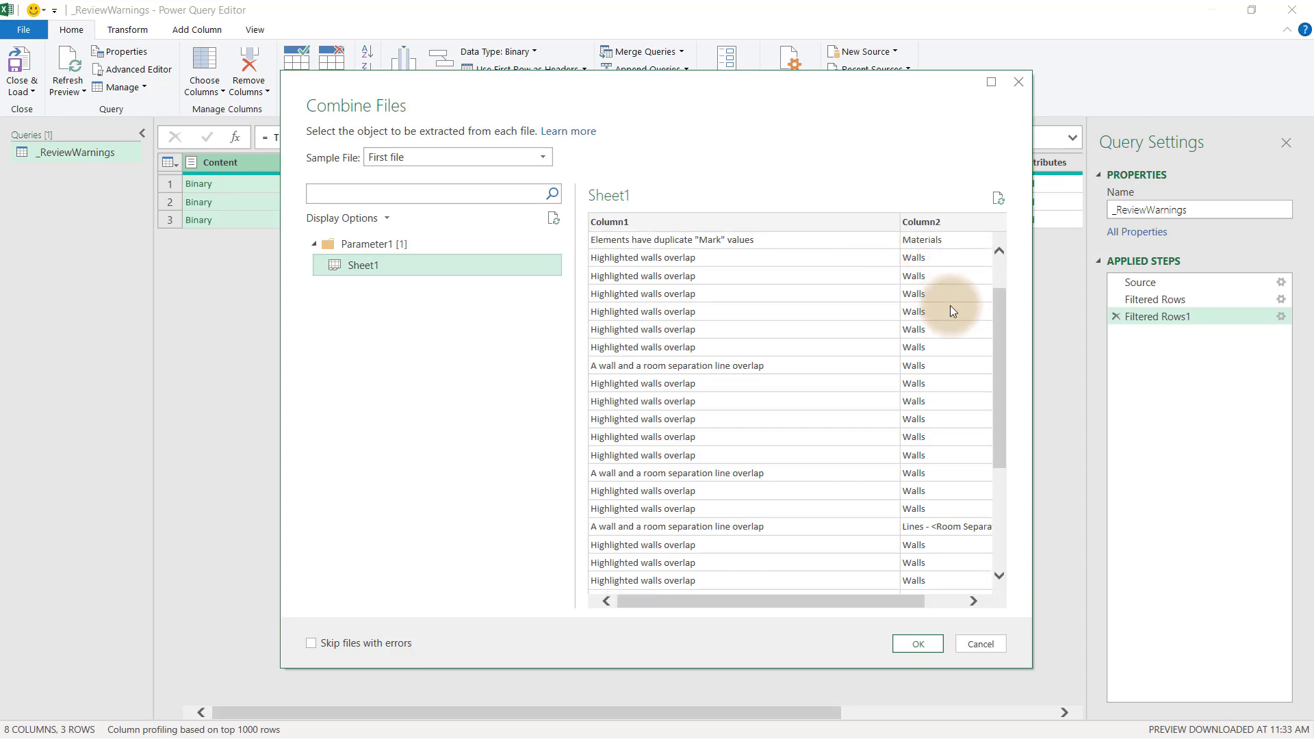
pyautogui.click(917, 646)
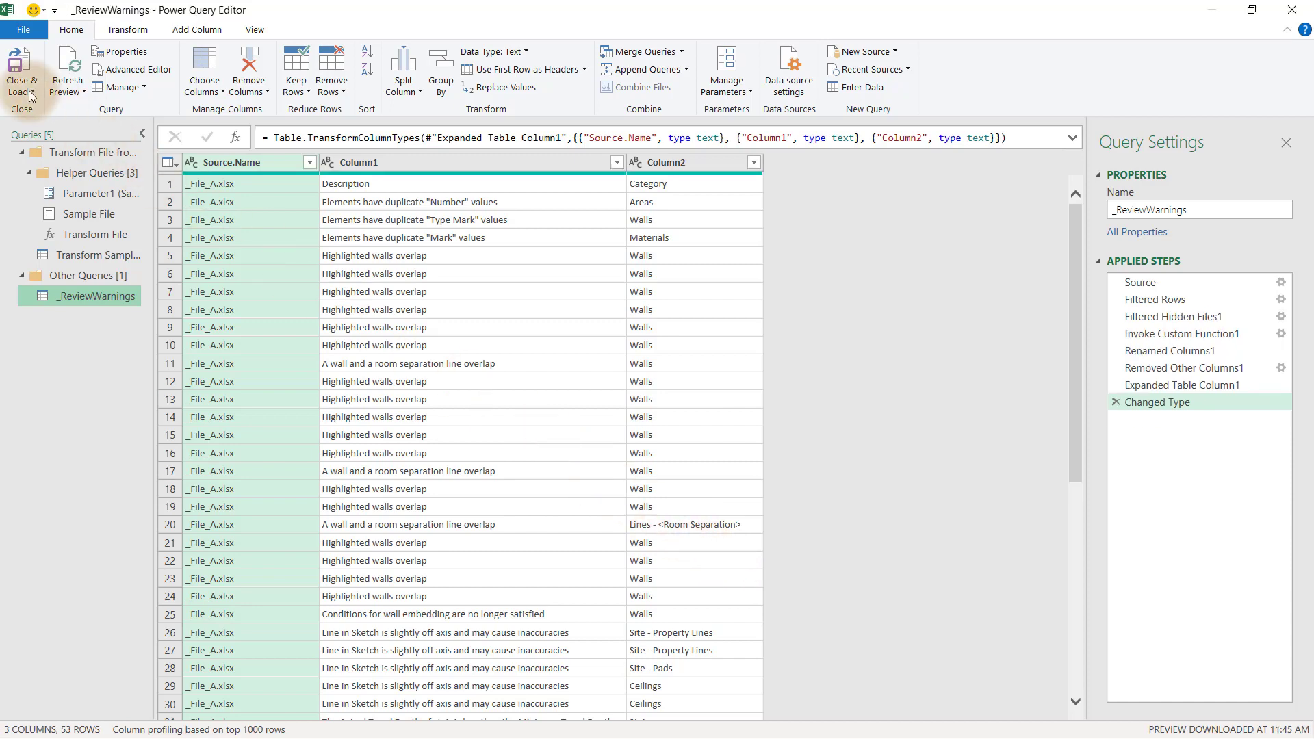
# Use Close & Load To to load the query as a PivotTable Report on a new worksheet.
pyautogui.click(25, 93)
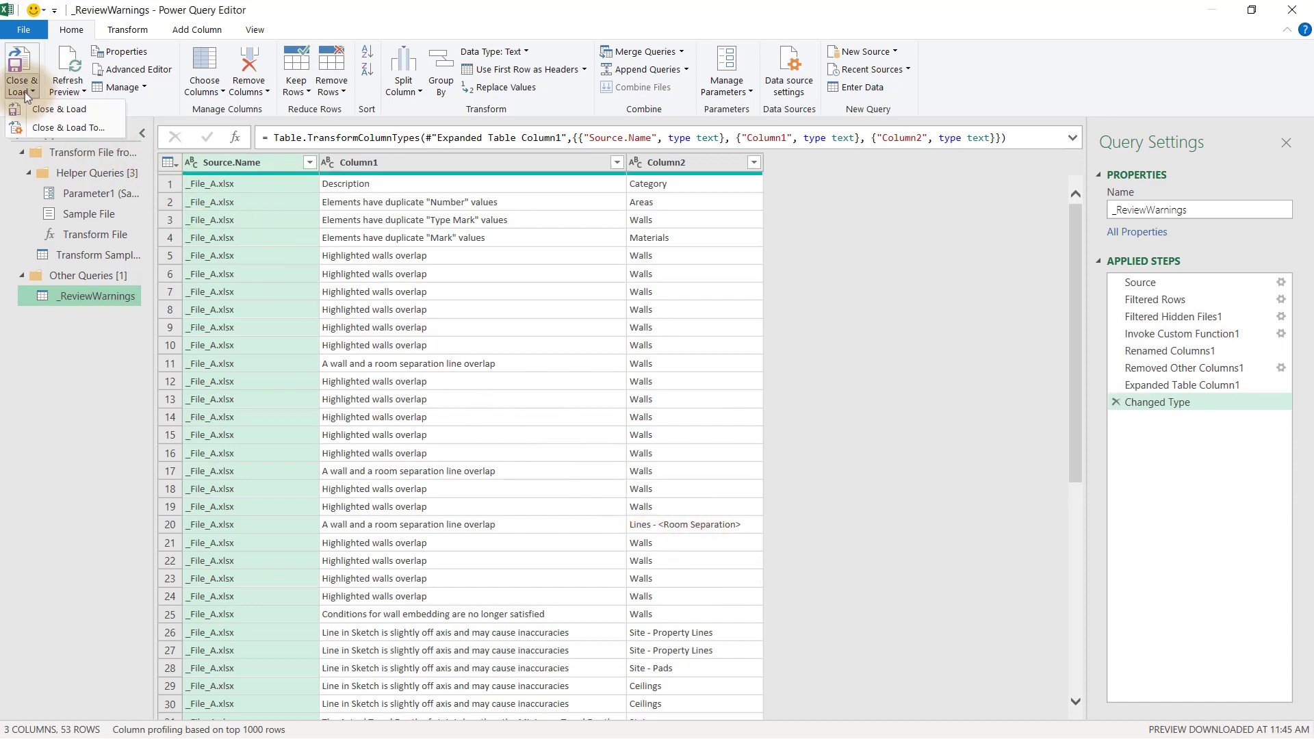
pyautogui.click(38, 128)
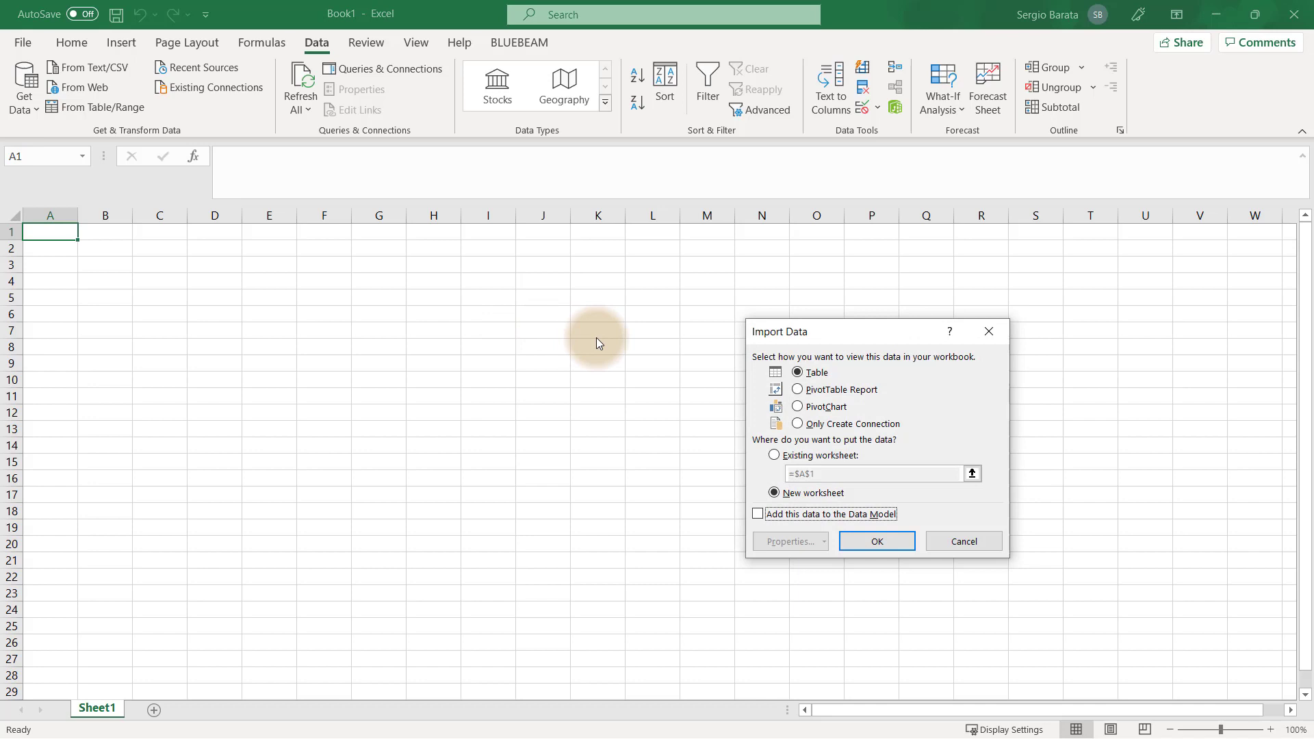
pyautogui.click(806, 395)
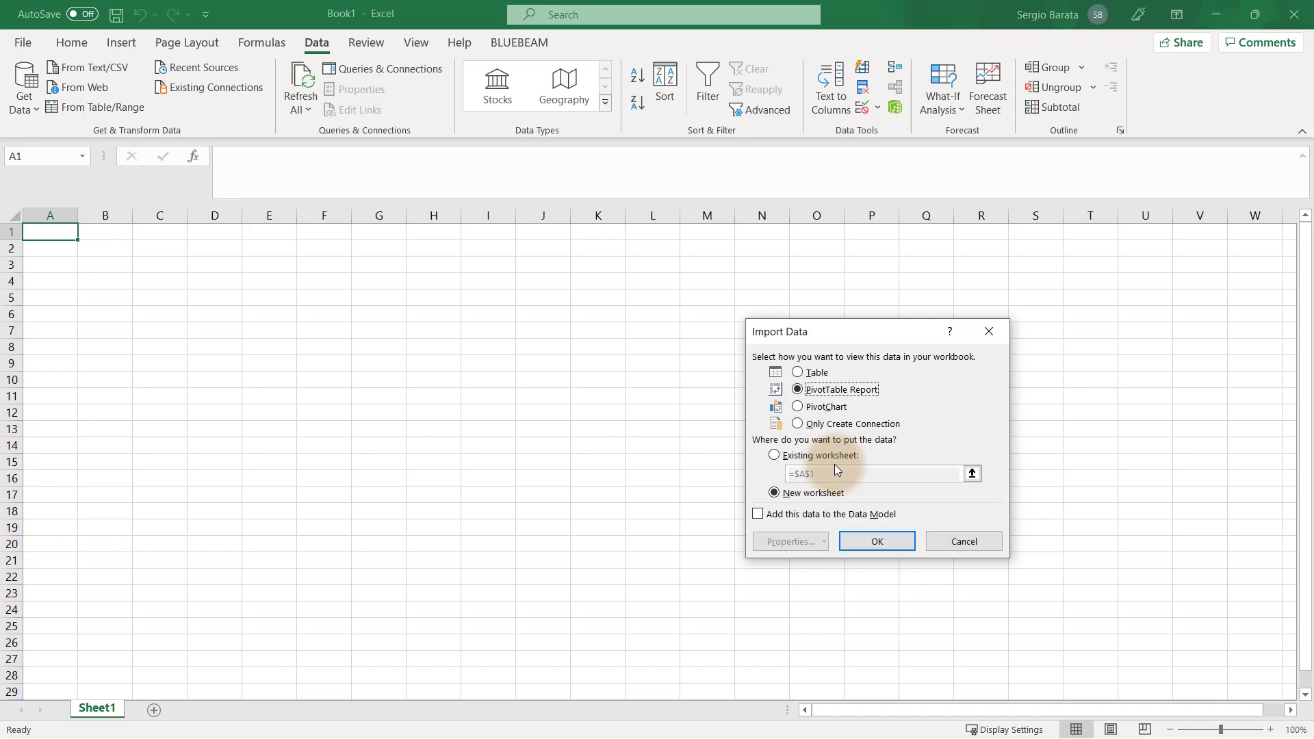
pyautogui.click(885, 544)
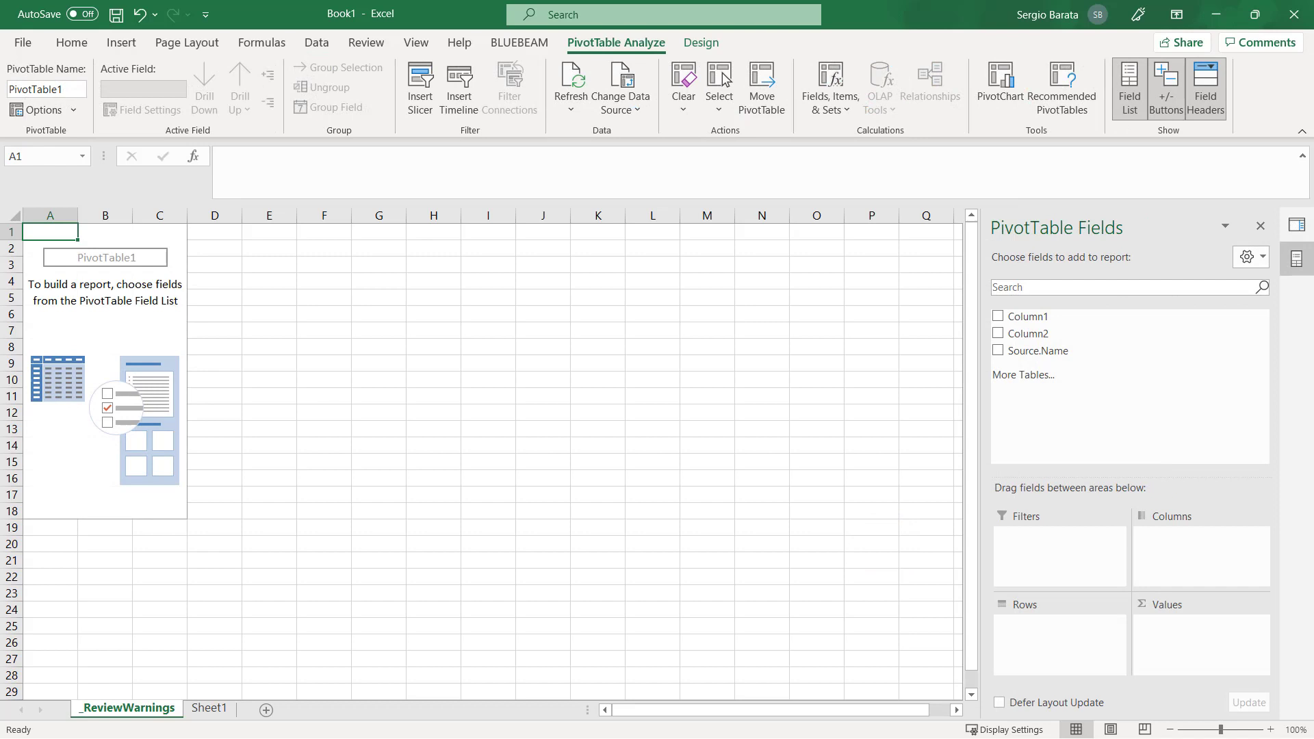
# Add Column1 to the PivotTable as rows and also drag it into Values.
pyautogui.click(998, 318)
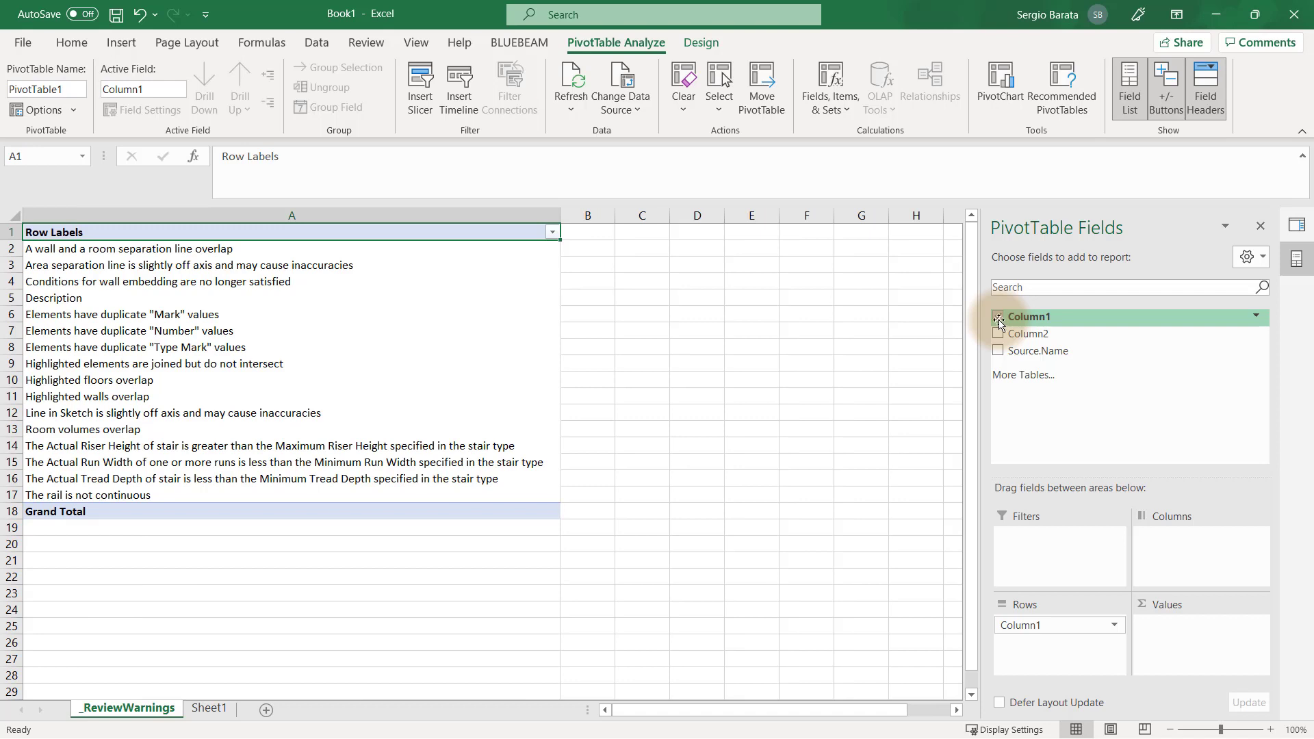
pyautogui.moveTo(999, 319); pyautogui.dragTo(1196, 624)
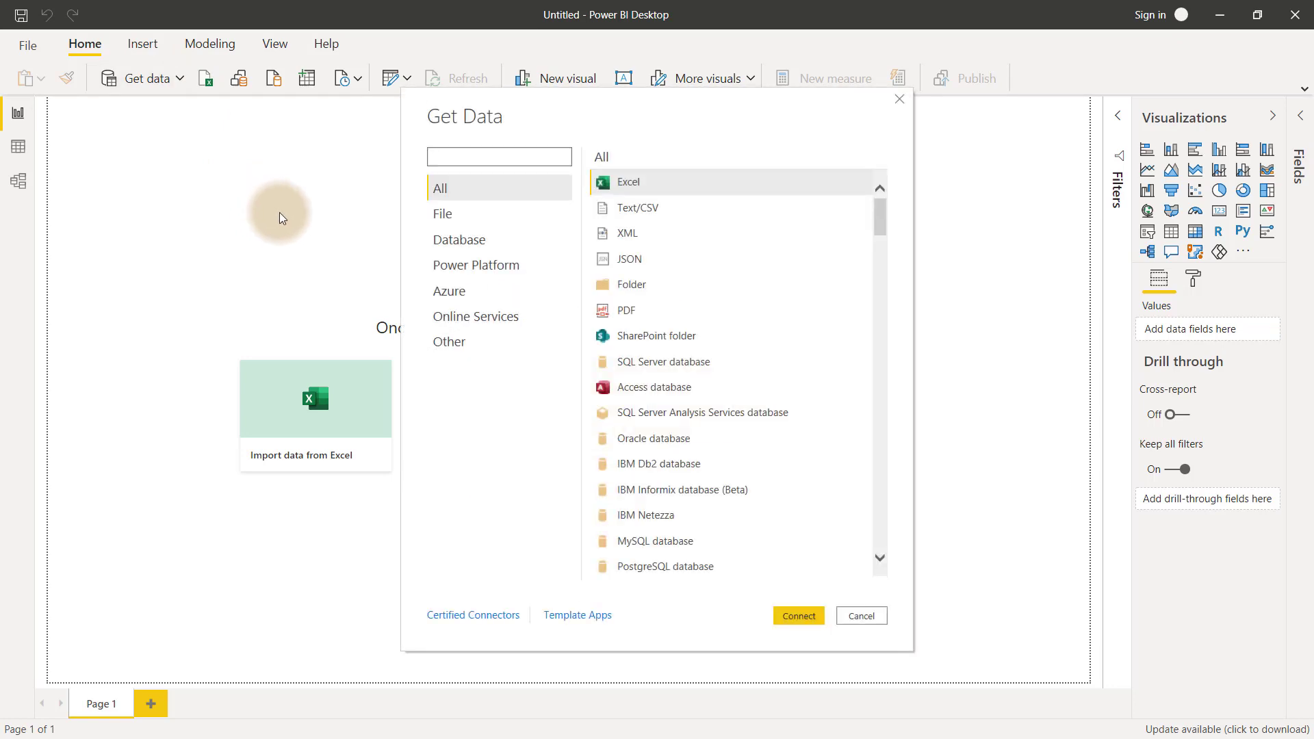
# Connect Power BI to the pasted _ReviewWarnings folder path and open its files in Power Query.
pyautogui.click(644, 284)
pyautogui.click(802, 615)
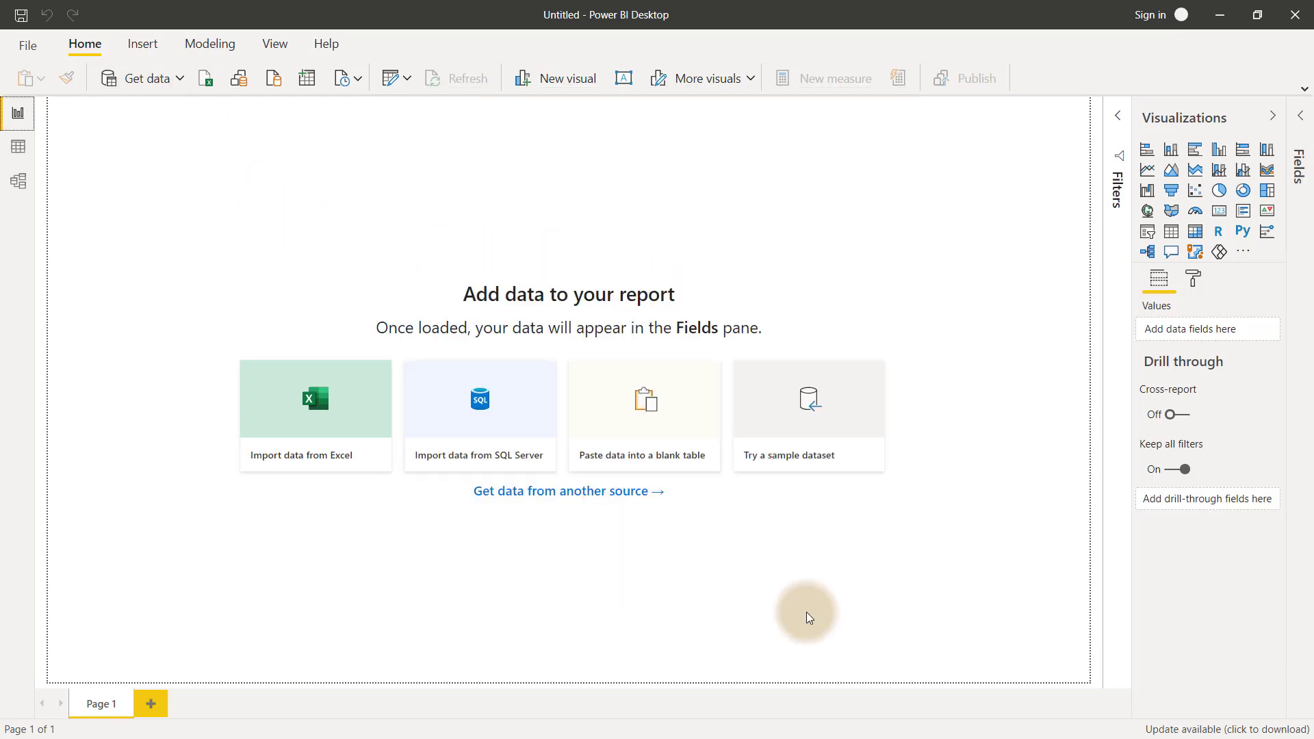
pyautogui.write('C:\\Users\\sergio.b\\Desktop\\Training\\_ReviewWarnings')
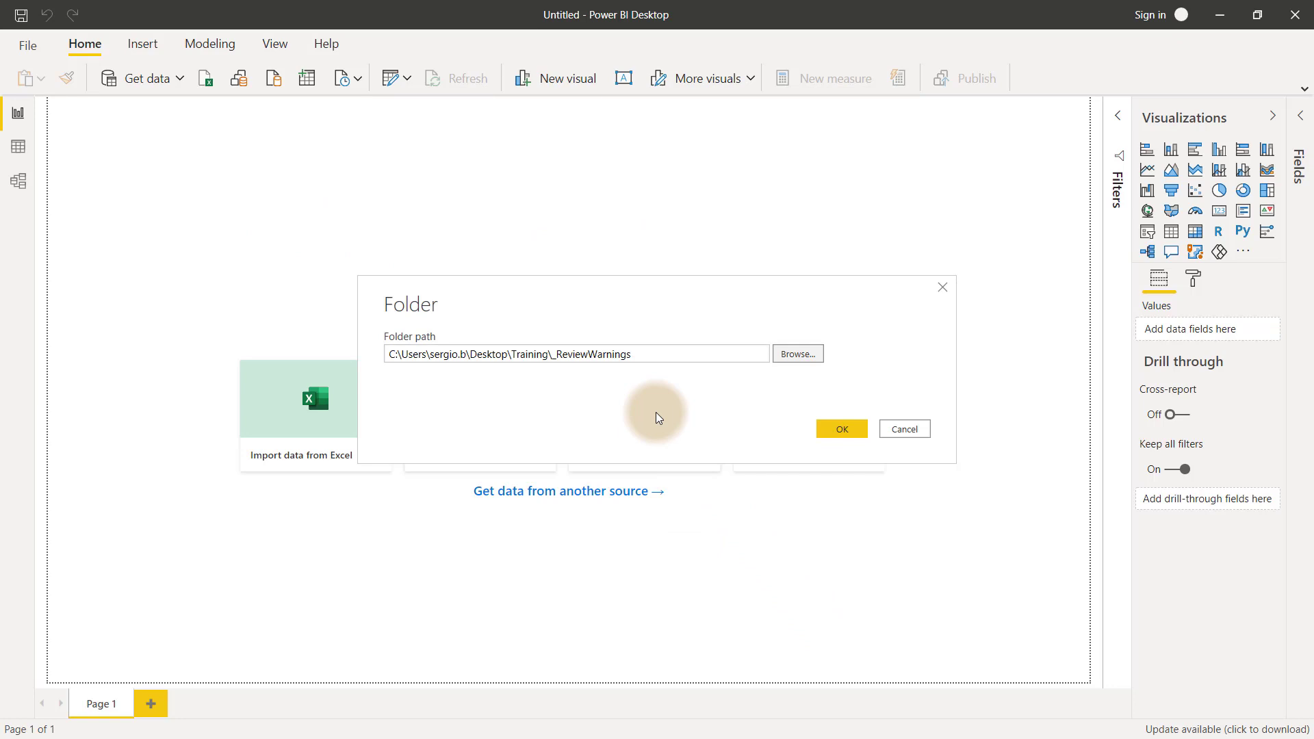
pyautogui.click(841, 428)
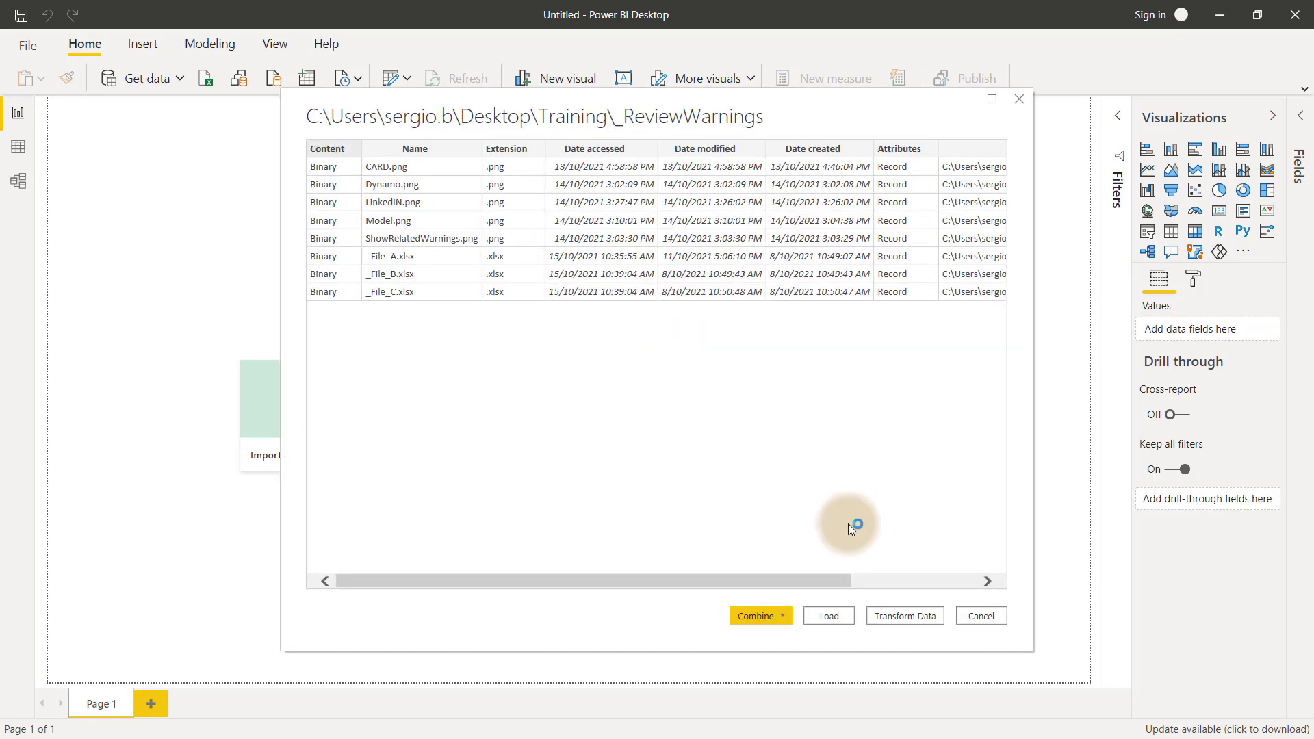
pyautogui.click(935, 618)
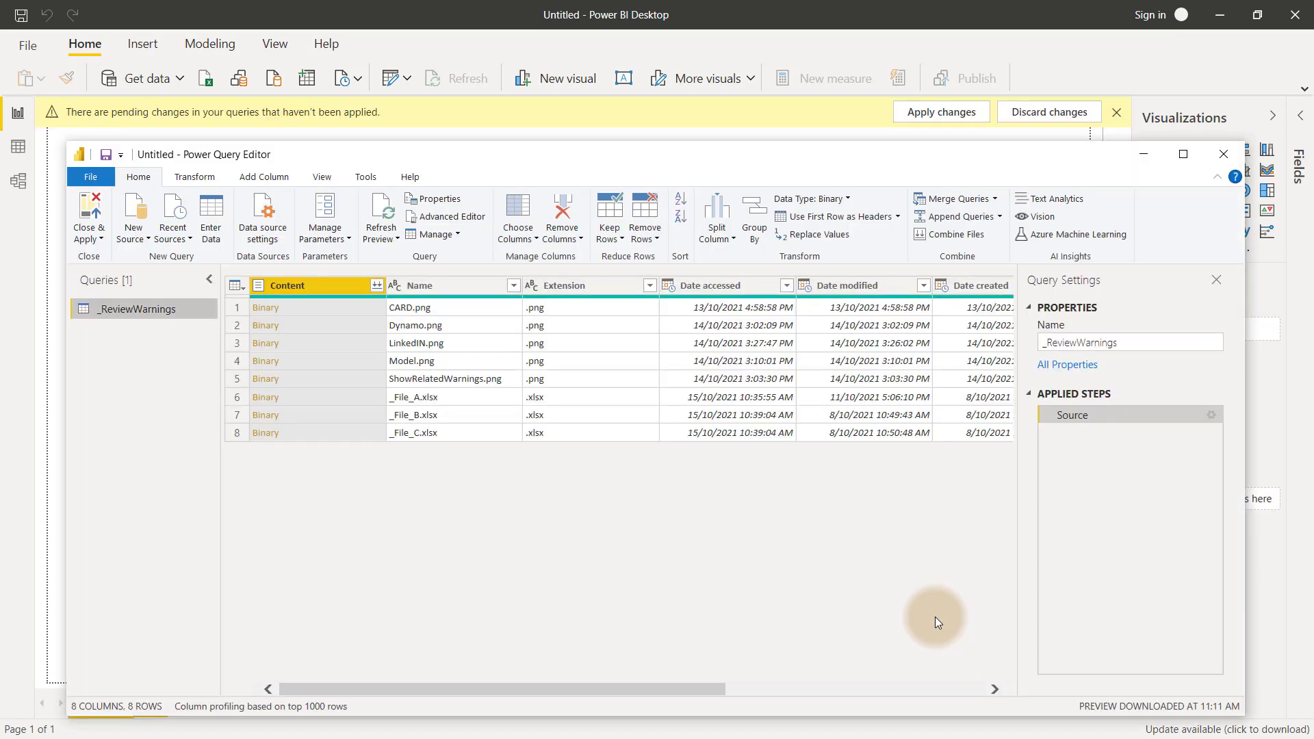
# Filter the Name column to rows containing '_File'.
pyautogui.click(513, 285)
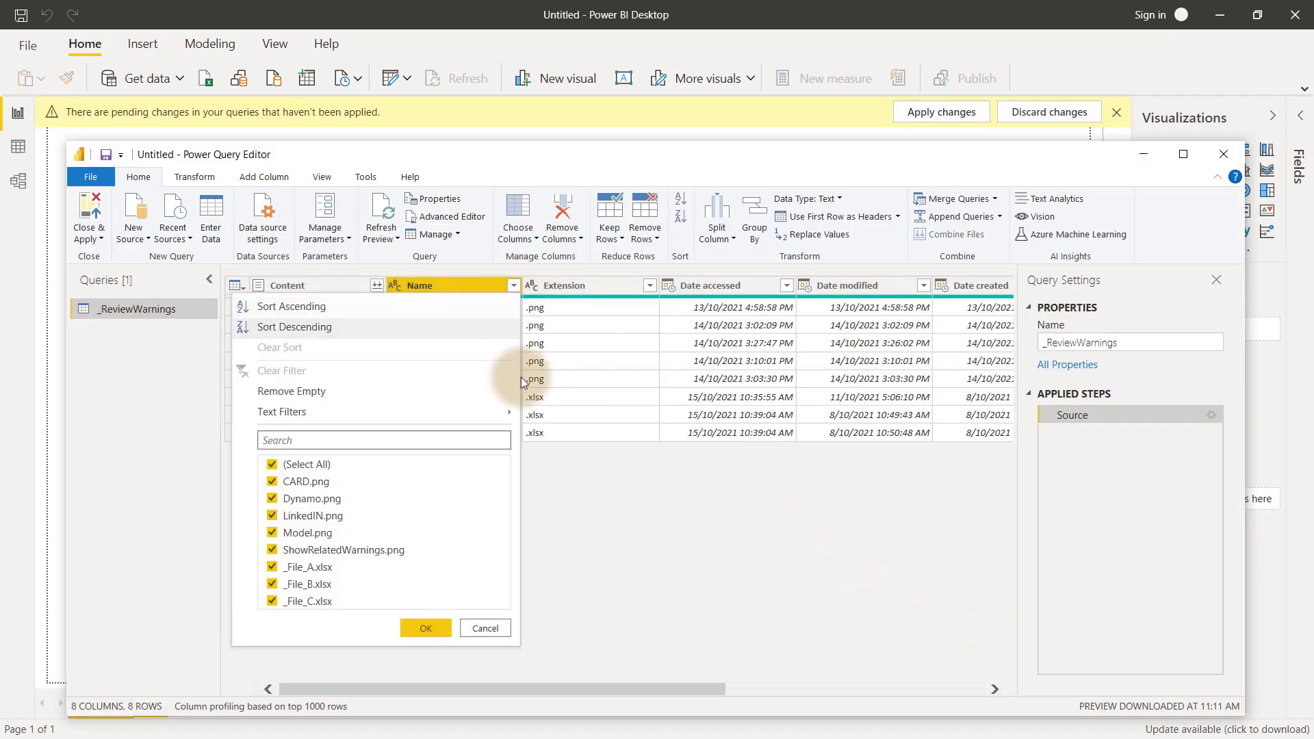
pyautogui.moveTo(525, 409)
pyautogui.click(571, 545)
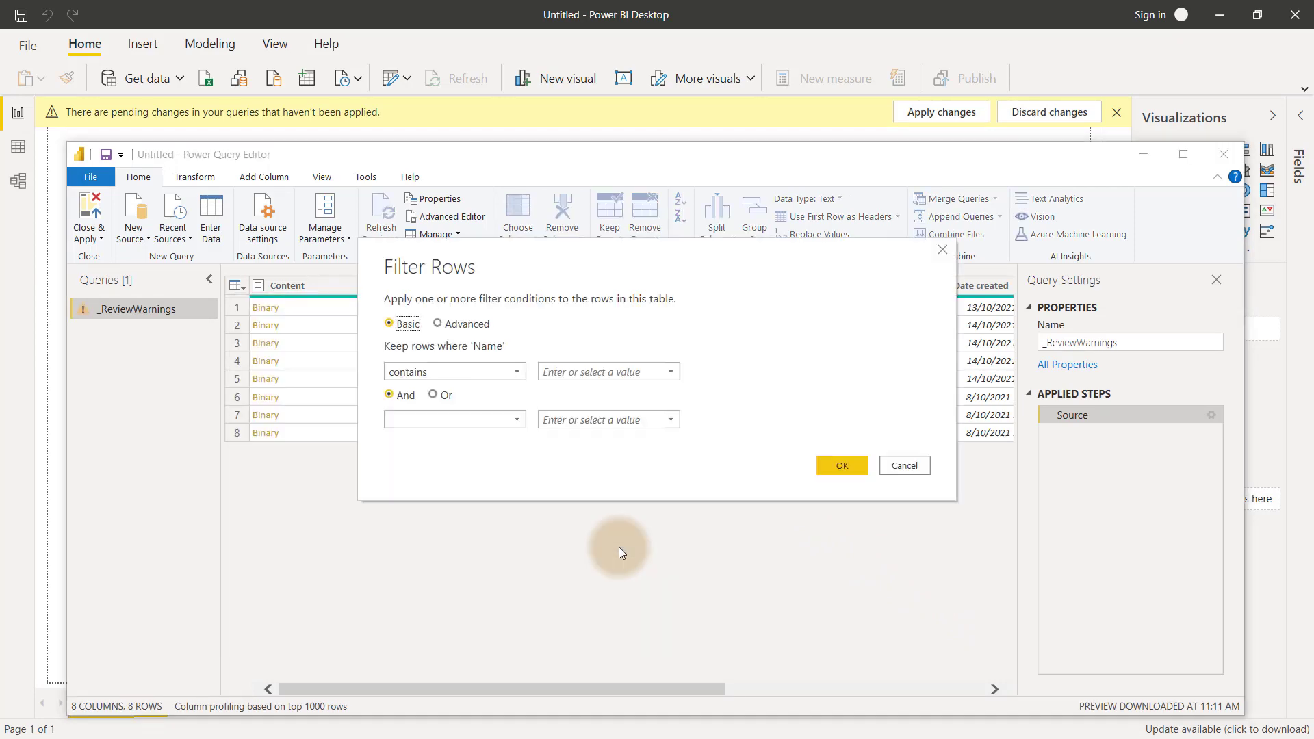
pyautogui.click(567, 372)
pyautogui.write('_File')
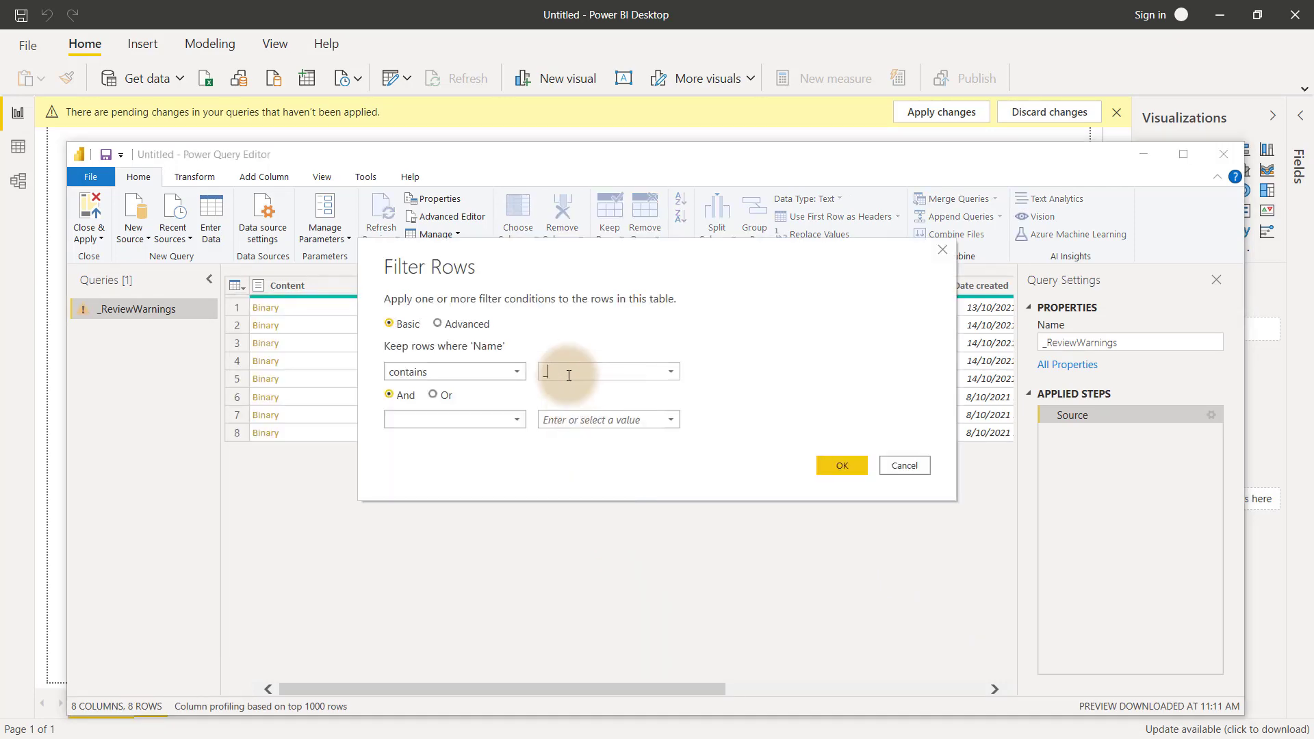
pyautogui.click(835, 462)
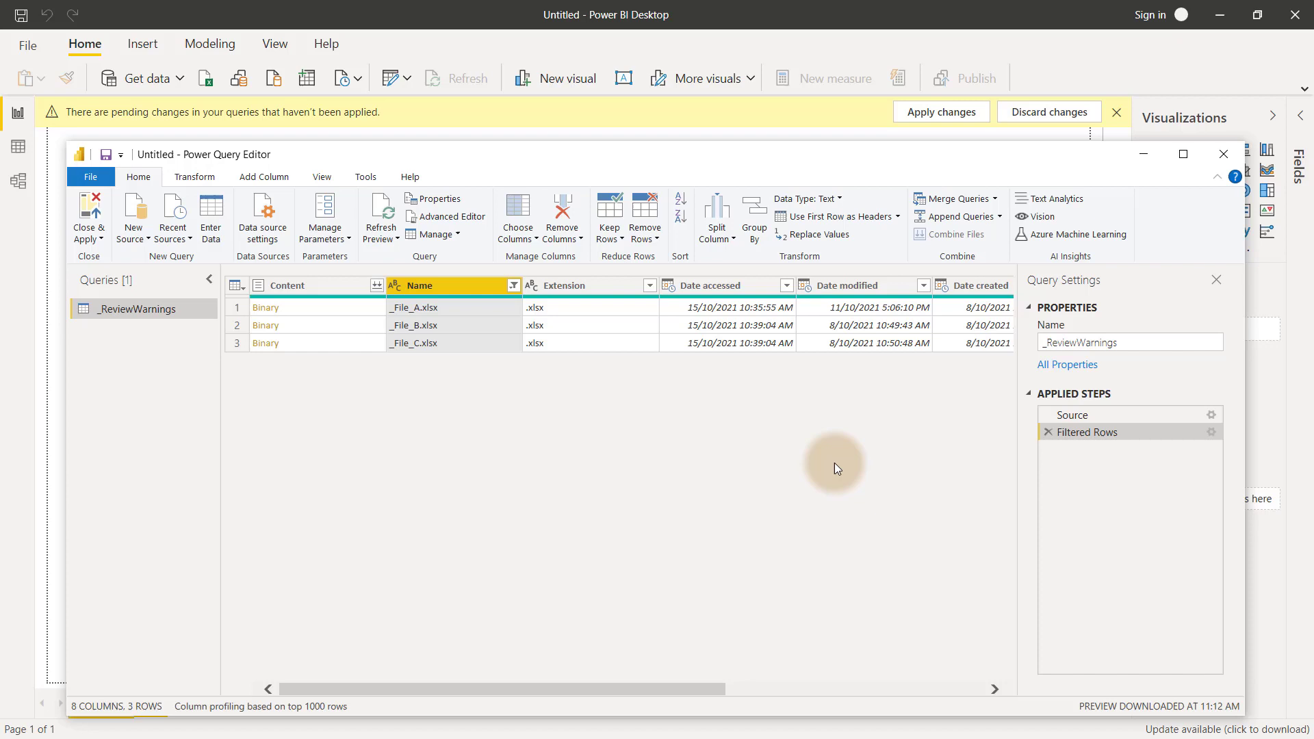
# Filter the Extension column to equal '.xlsx'.
pyautogui.click(649, 284)
pyautogui.moveTo(642, 407)
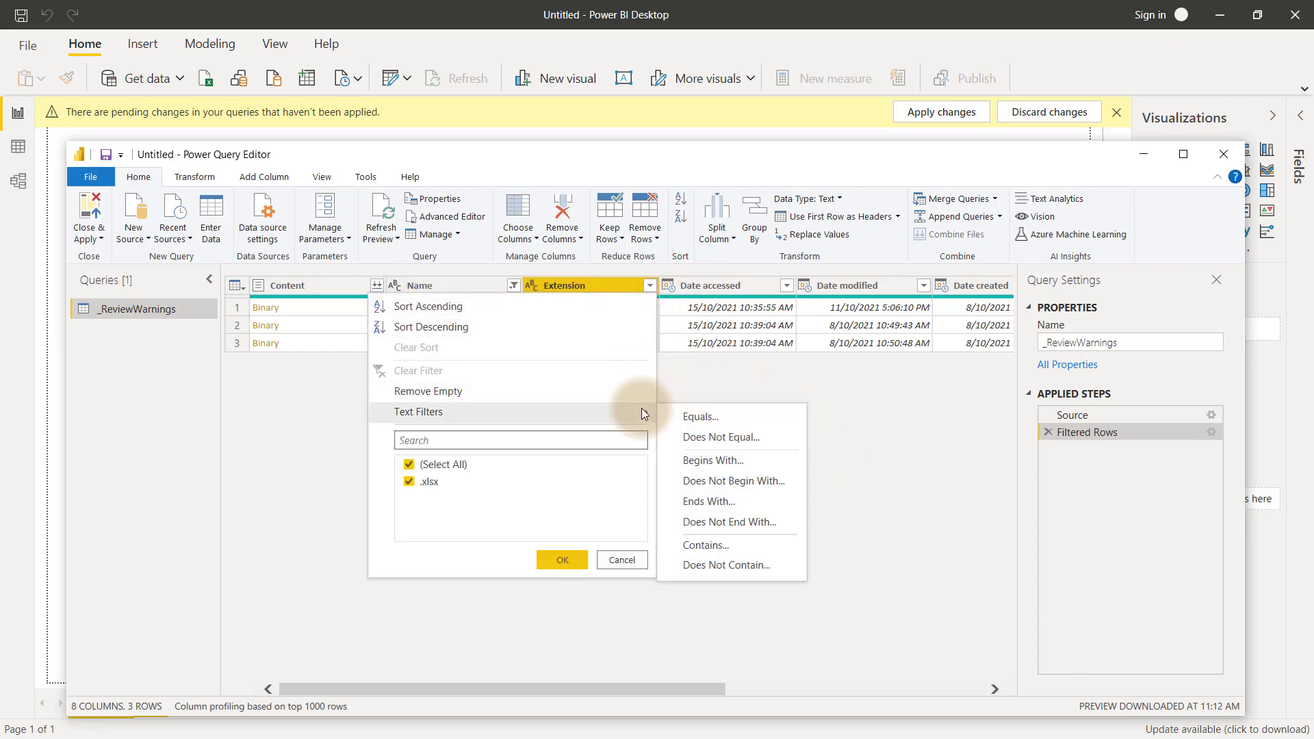
pyautogui.click(688, 418)
pyautogui.click(637, 371)
pyautogui.write('.')
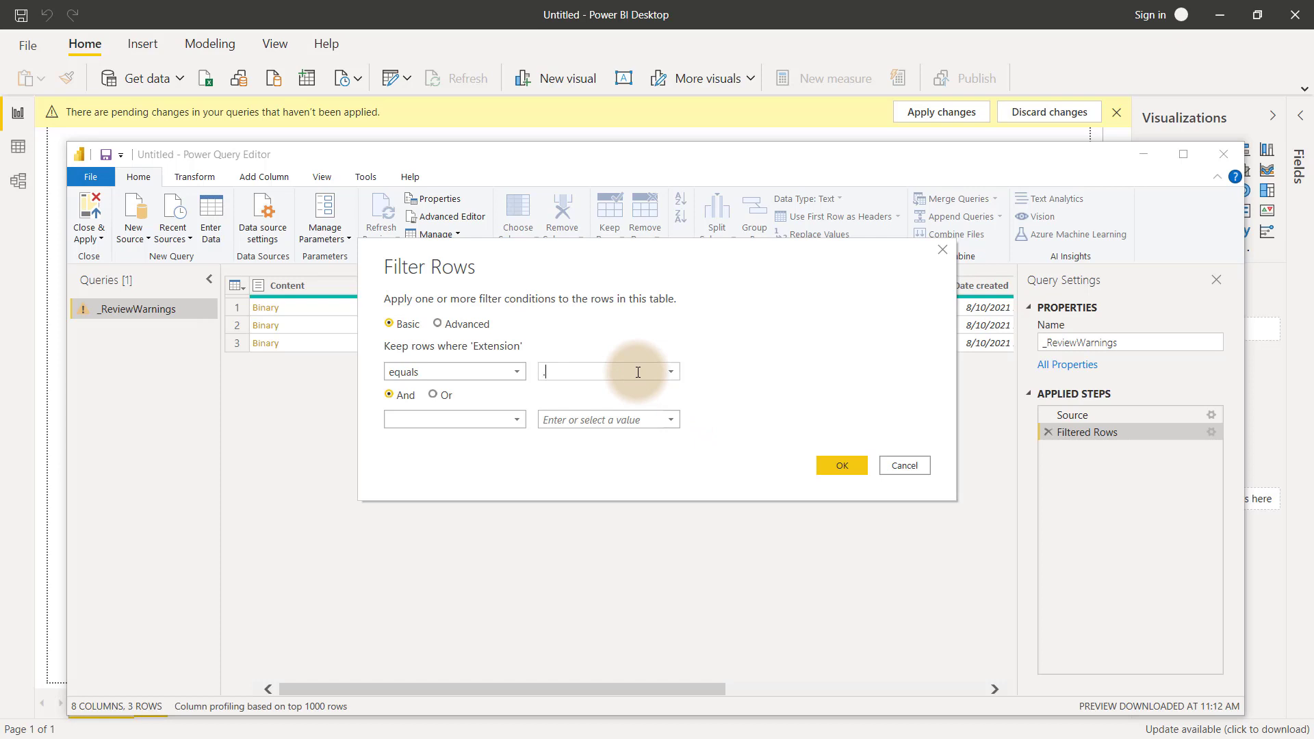
pyautogui.write('xlsx')
pyautogui.click(841, 464)
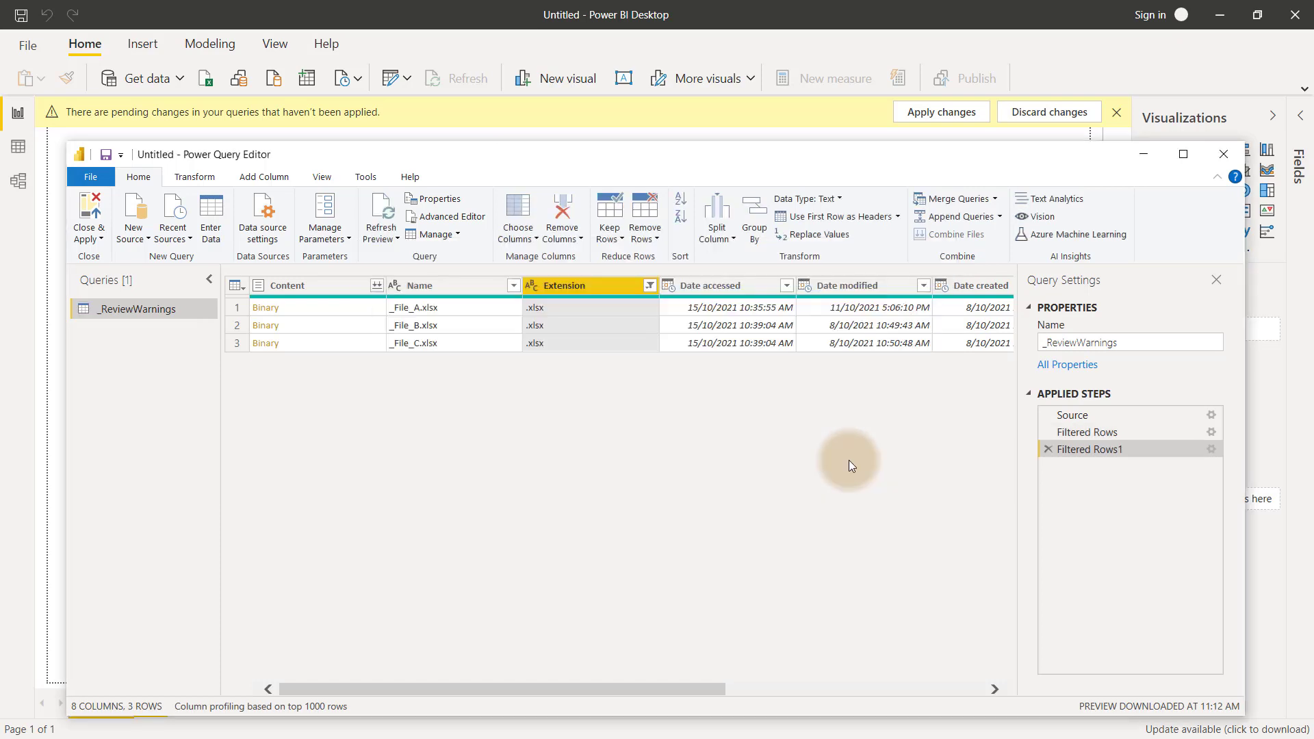
pyautogui.click(374, 286)
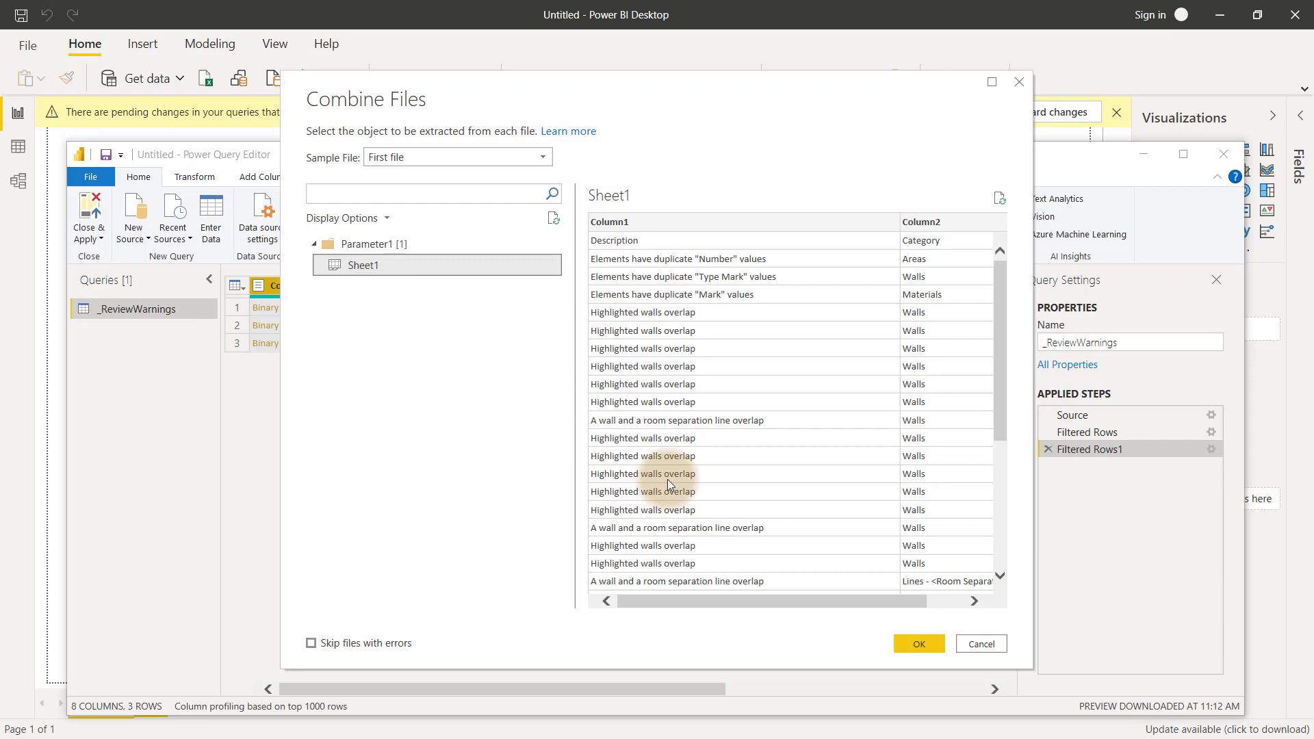
# Combine the workbooks using Sheet1 and load the _ReviewWarnings table into the report.
pyautogui.scroll(-5, 732, 521)
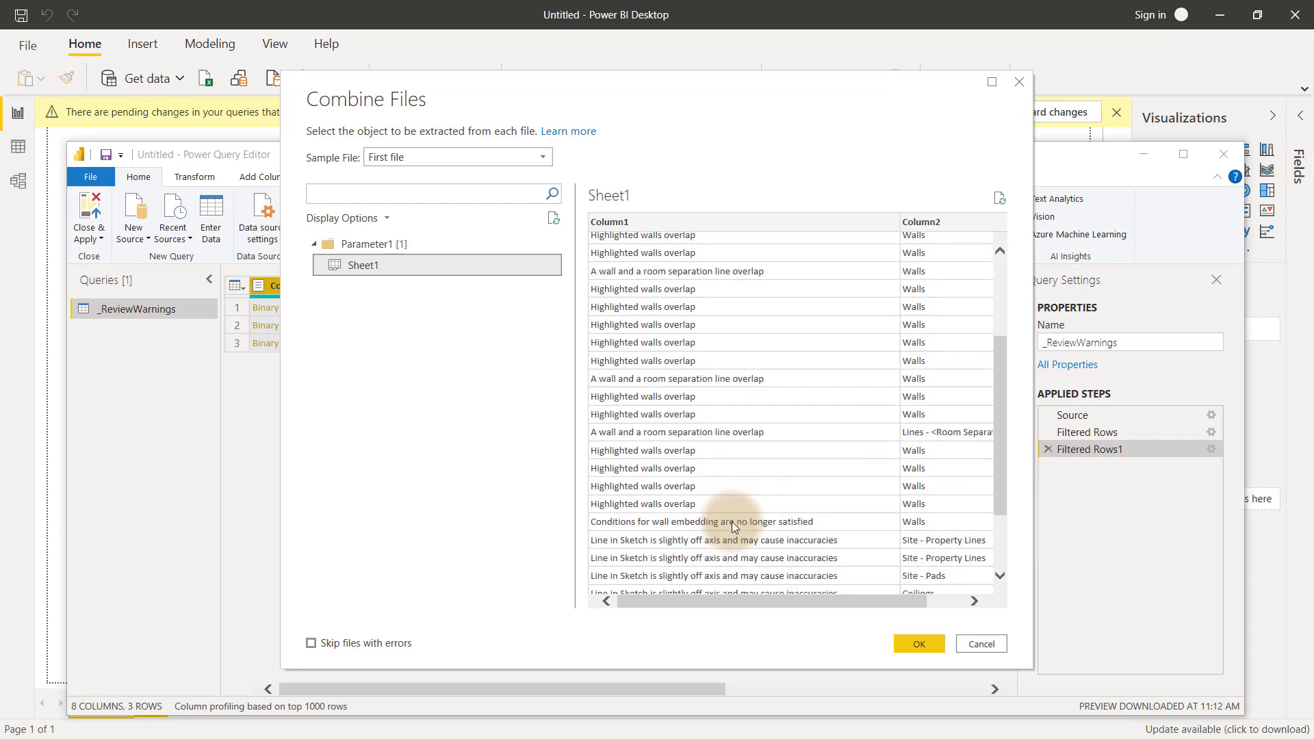
pyautogui.click(916, 644)
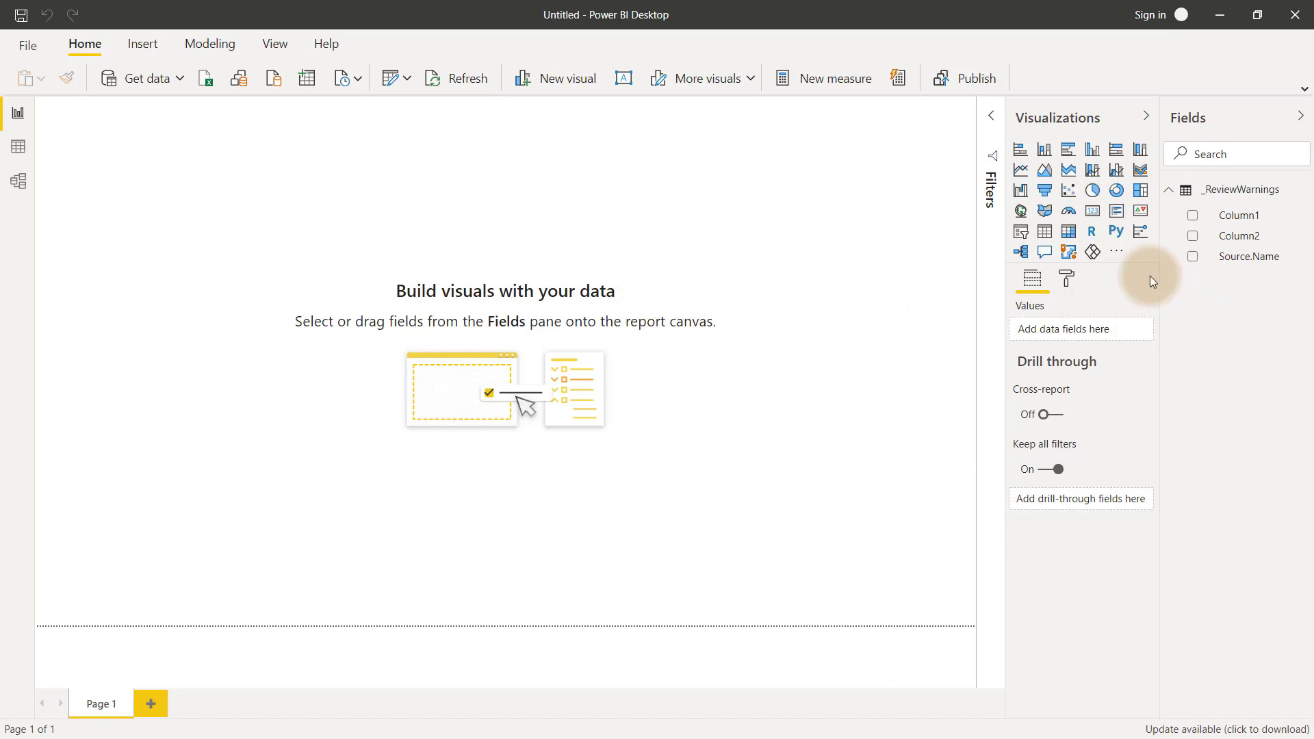
# Add a page-filling bar chart with Column1 on the axis and Count of Column1 as values.
pyautogui.click(1020, 149)
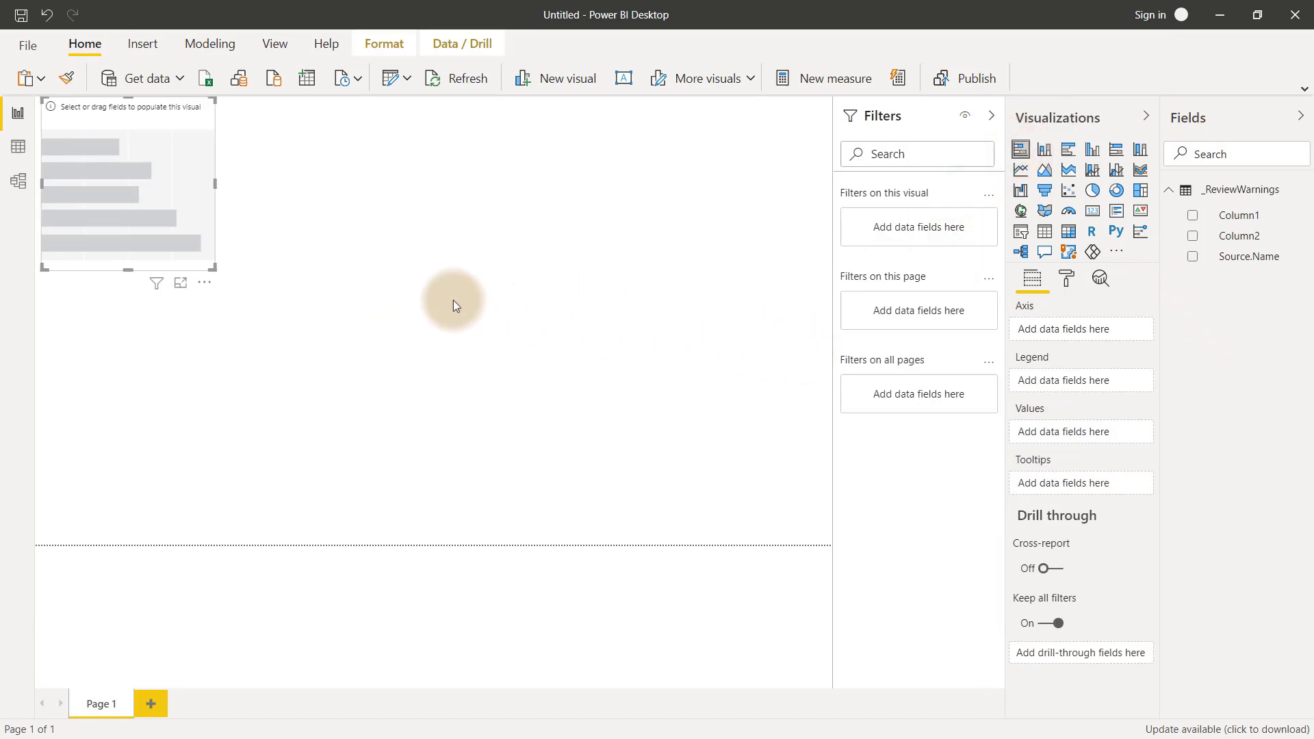
pyautogui.moveTo(216, 270); pyautogui.dragTo(833, 554)
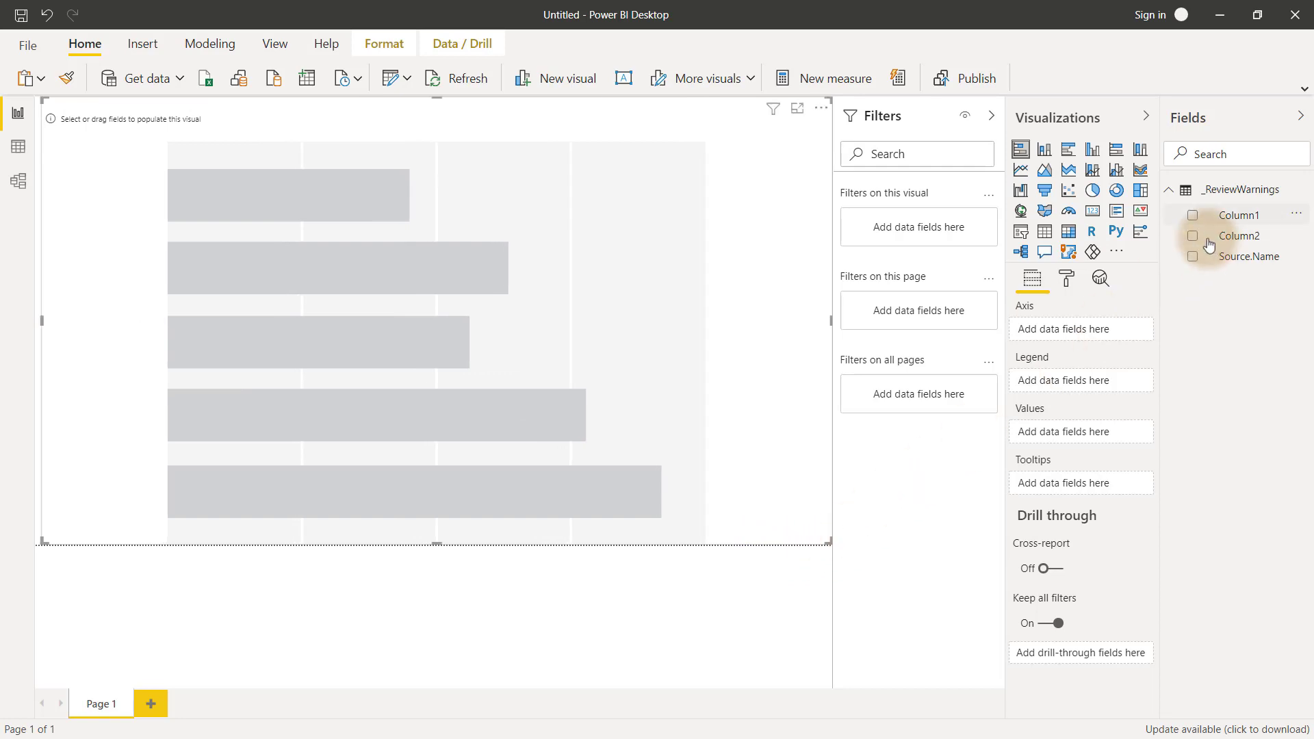
pyautogui.click(1191, 216)
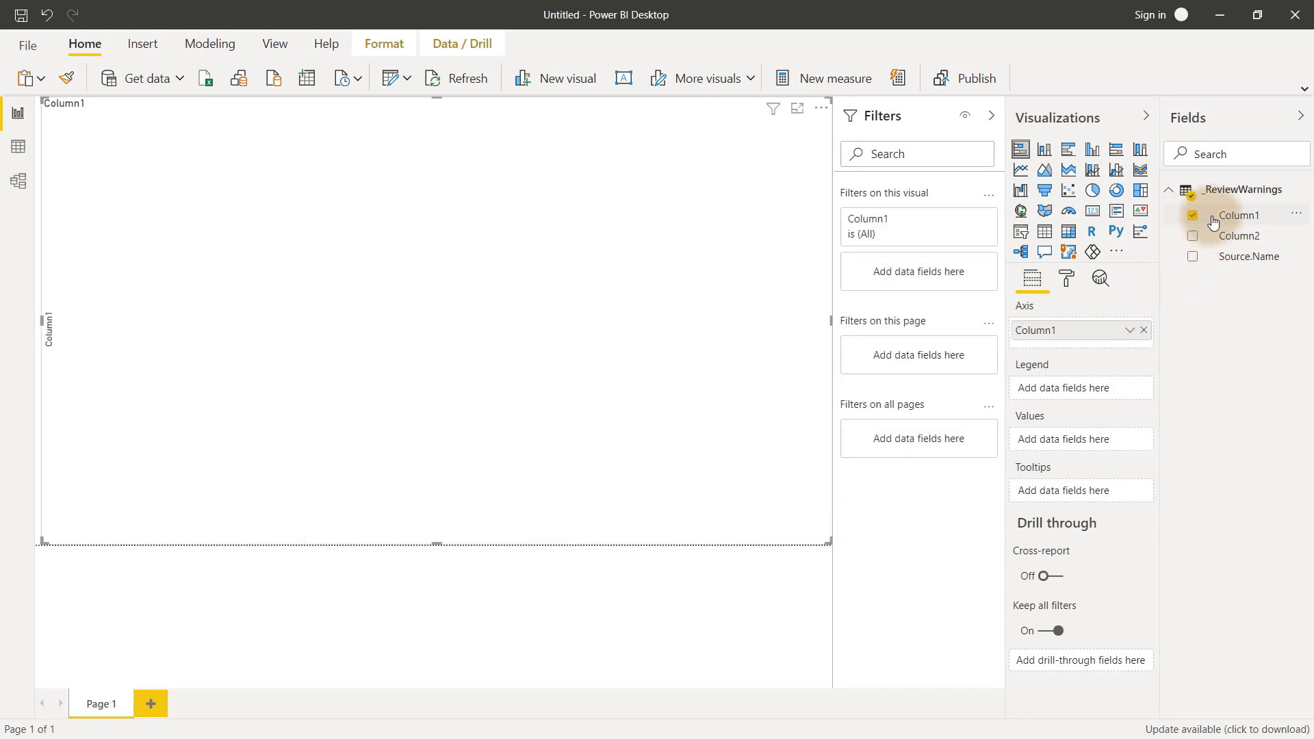
pyautogui.moveTo(1214, 218); pyautogui.dragTo(1097, 441)
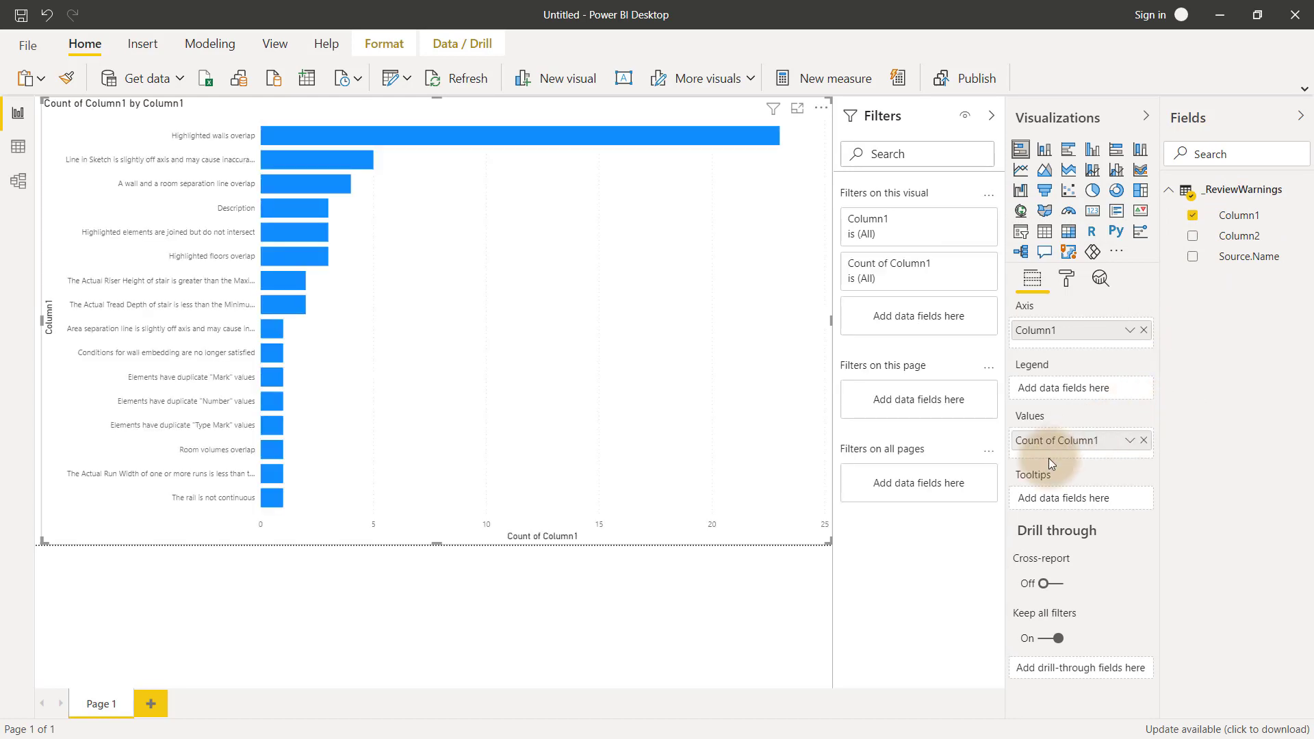
pyautogui.moveTo(754, 157)
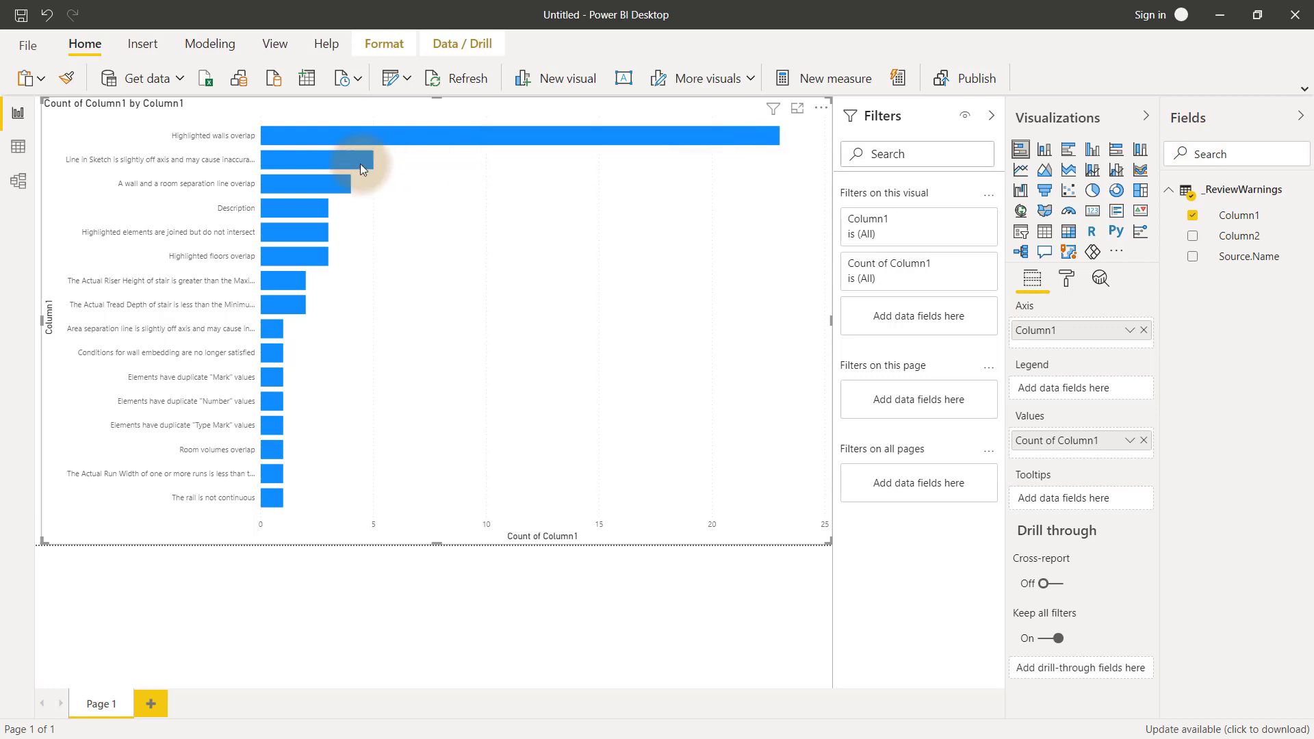
pyautogui.moveTo(359, 162)
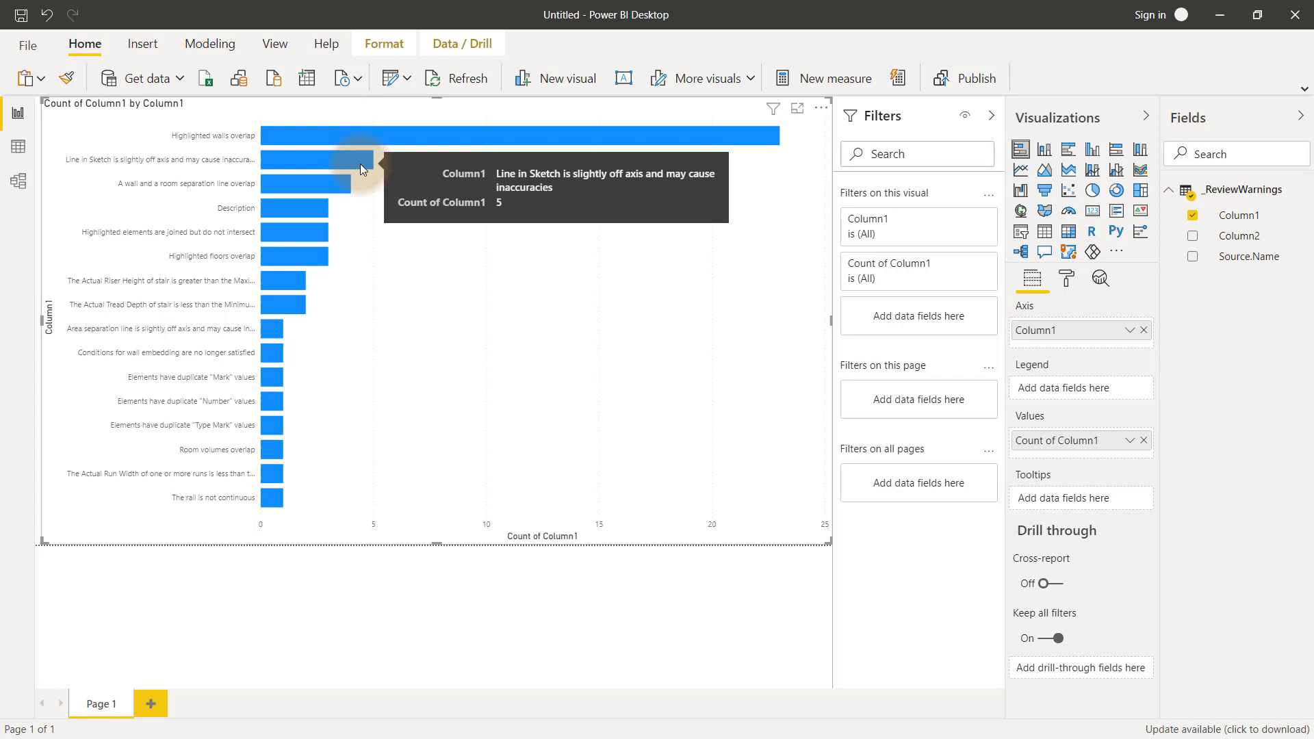
# Add Page 2 with a canvas-filling bar chart that counts Column2 categories on its axis.
pyautogui.click(151, 703)
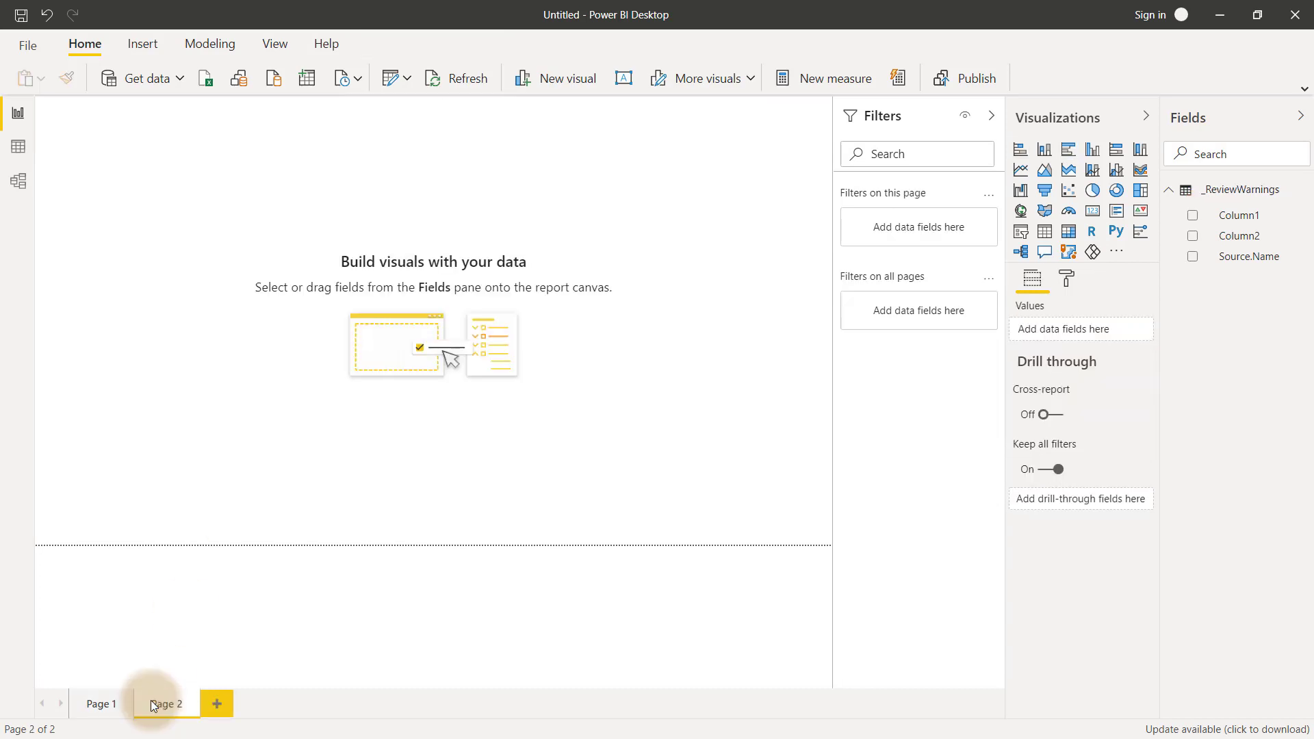
pyautogui.click(1068, 149)
pyautogui.moveTo(1208, 236); pyautogui.dragTo(1064, 329)
pyautogui.moveTo(1225, 235); pyautogui.dragTo(1065, 438)
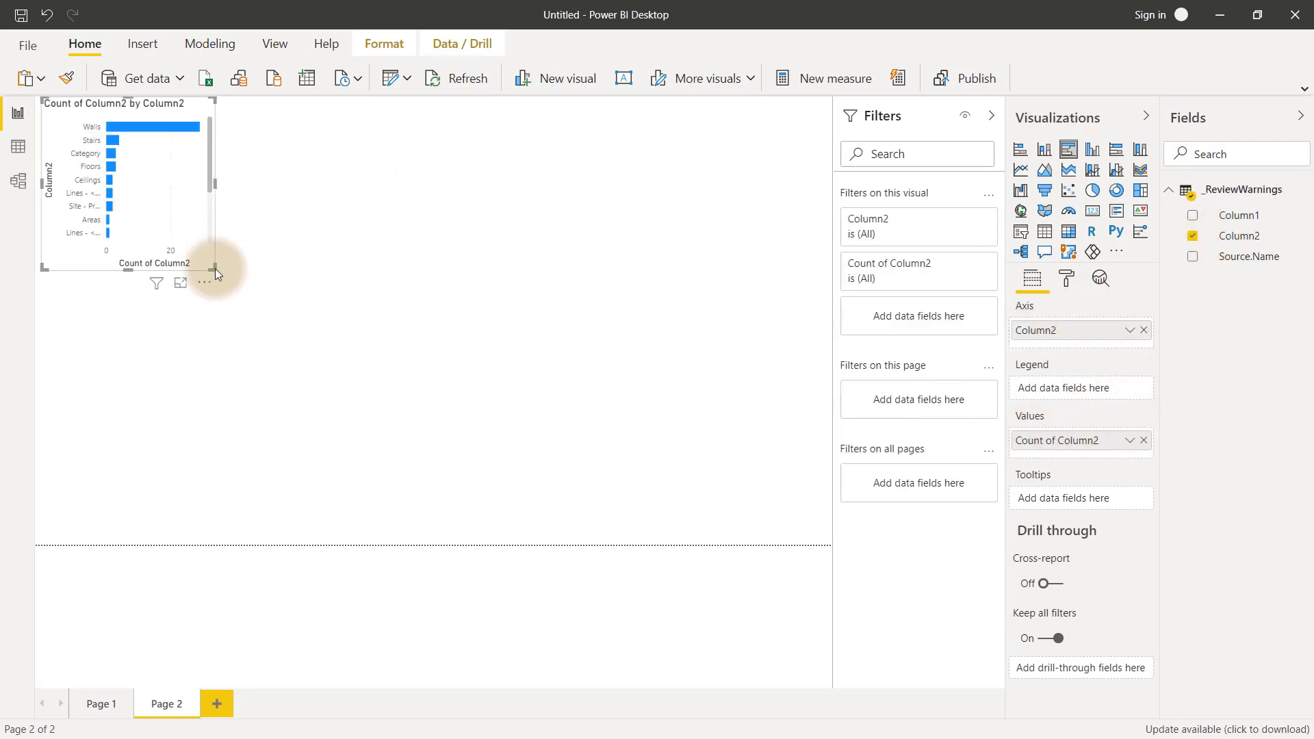
pyautogui.moveTo(215, 268); pyautogui.dragTo(829, 544)
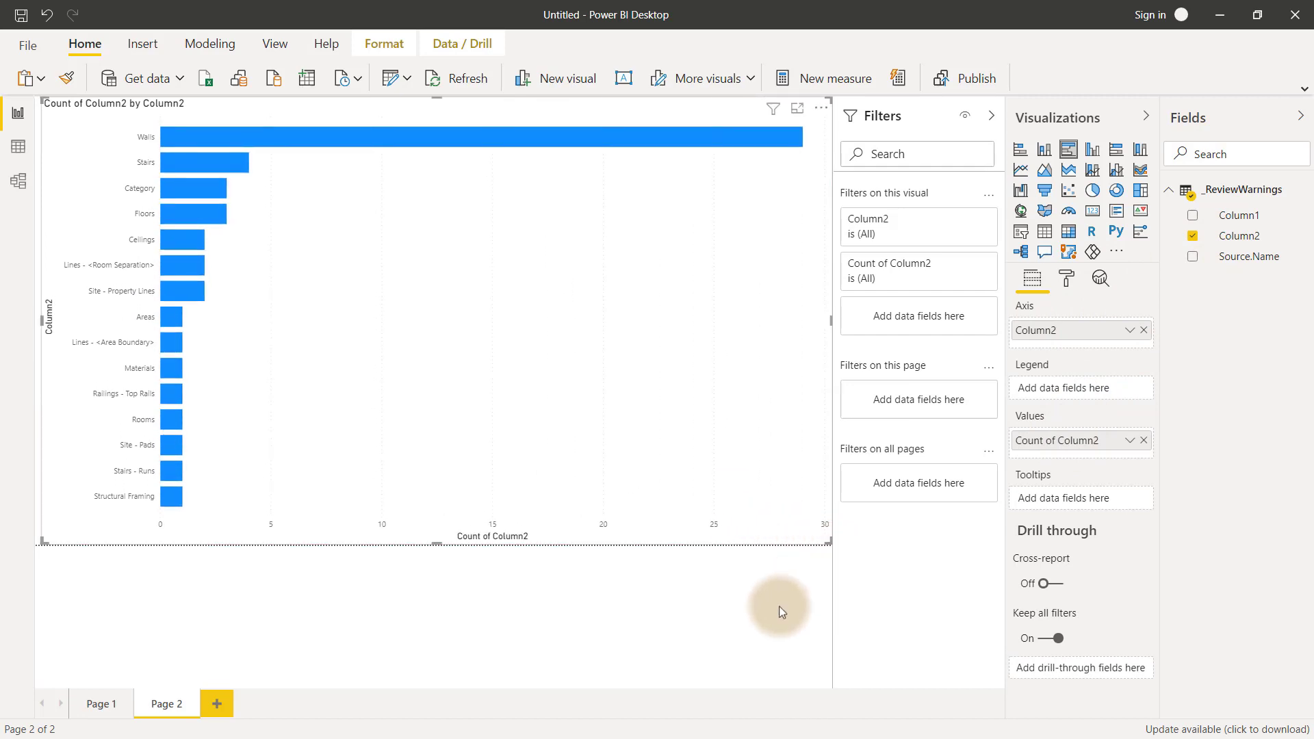
# Cross-highlight the Stairs category in the category bar chart.
pyautogui.moveTo(647, 158)
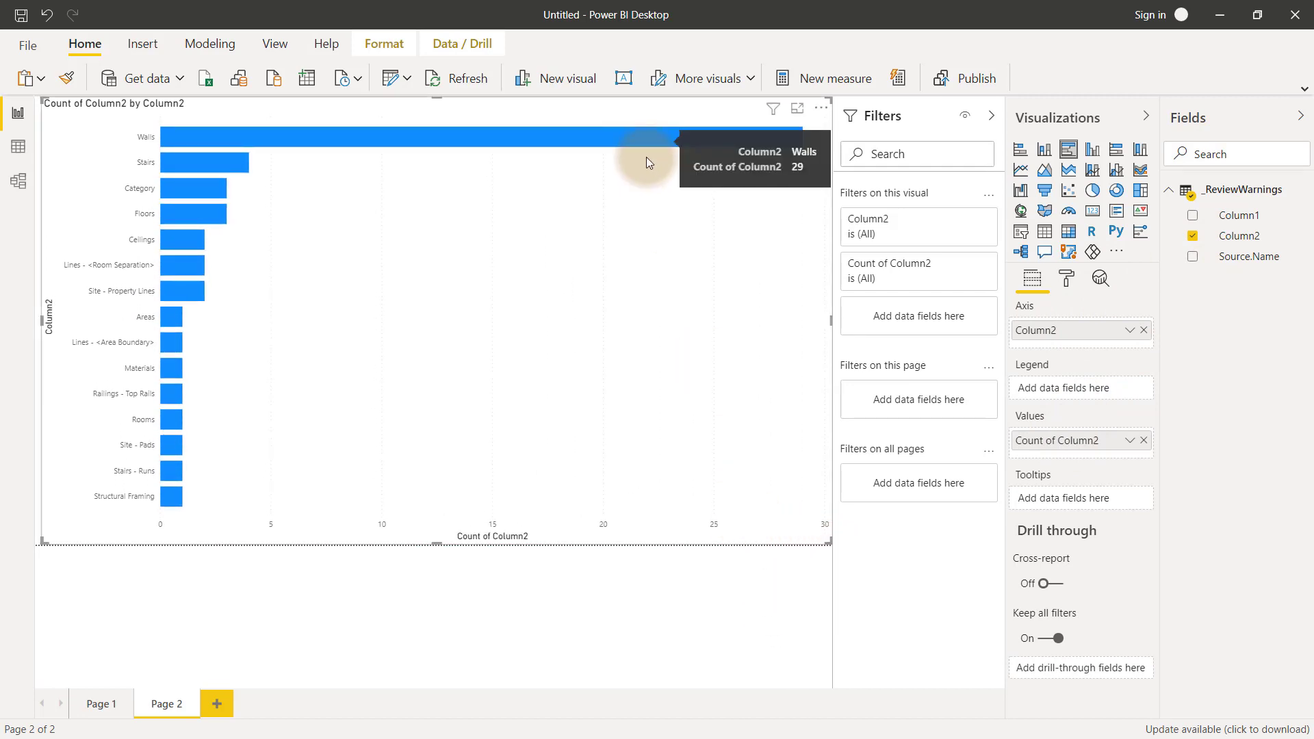
pyautogui.moveTo(262, 169)
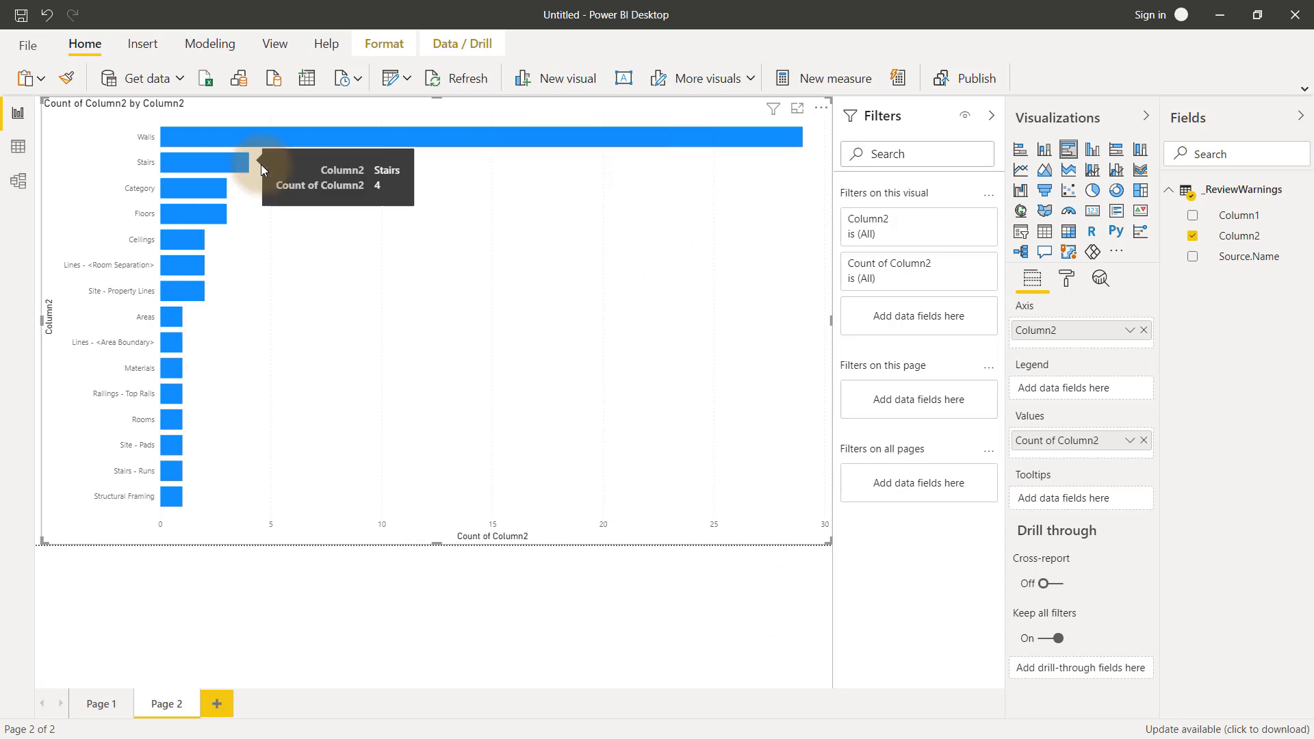
pyautogui.moveTo(256, 138)
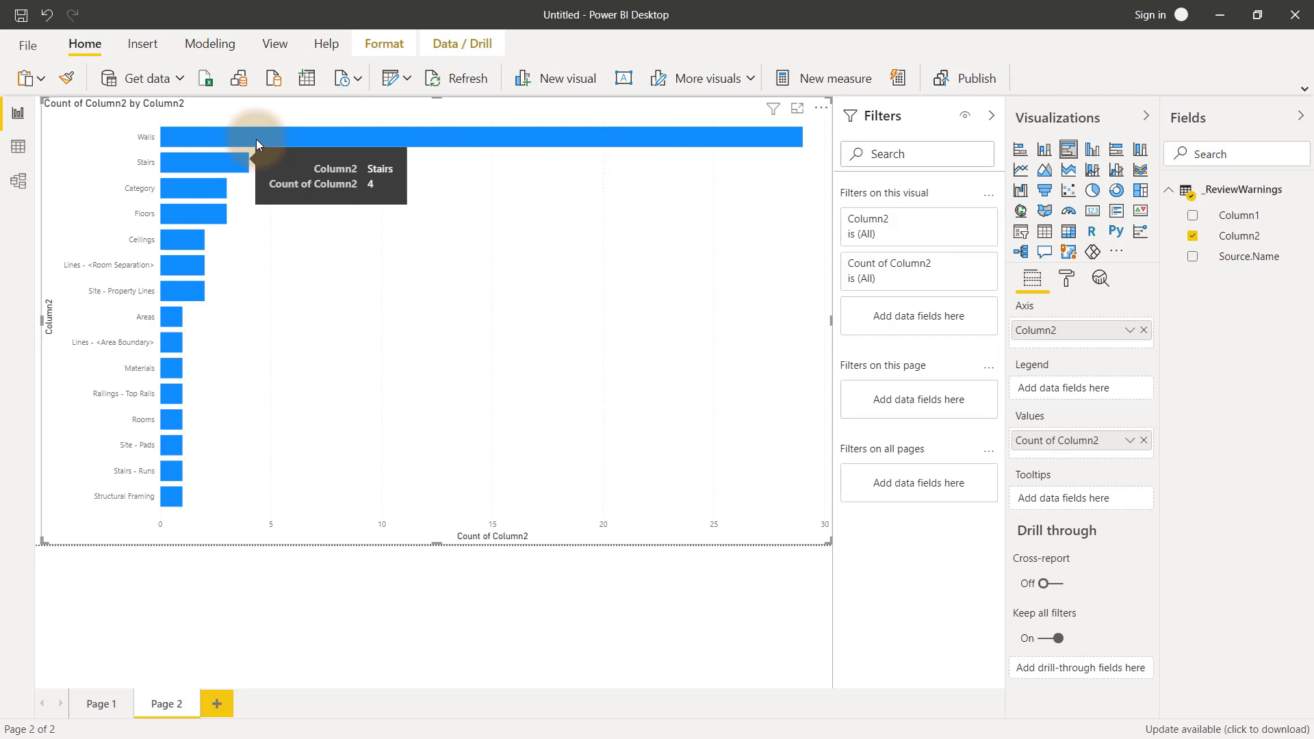
pyautogui.click(230, 161)
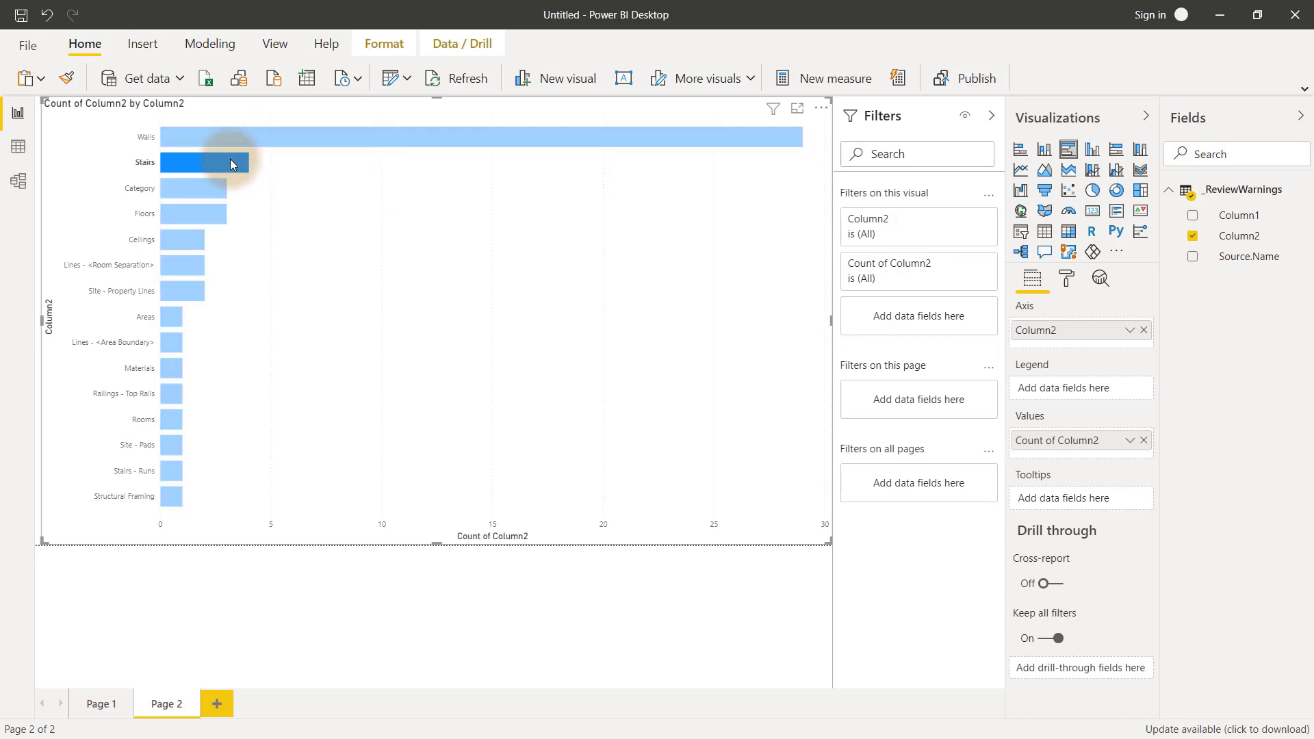
# Switch to Page 1 and back to Page 2, then filter the dashboard to the Line in Sketch warning.
pyautogui.click(112, 712)
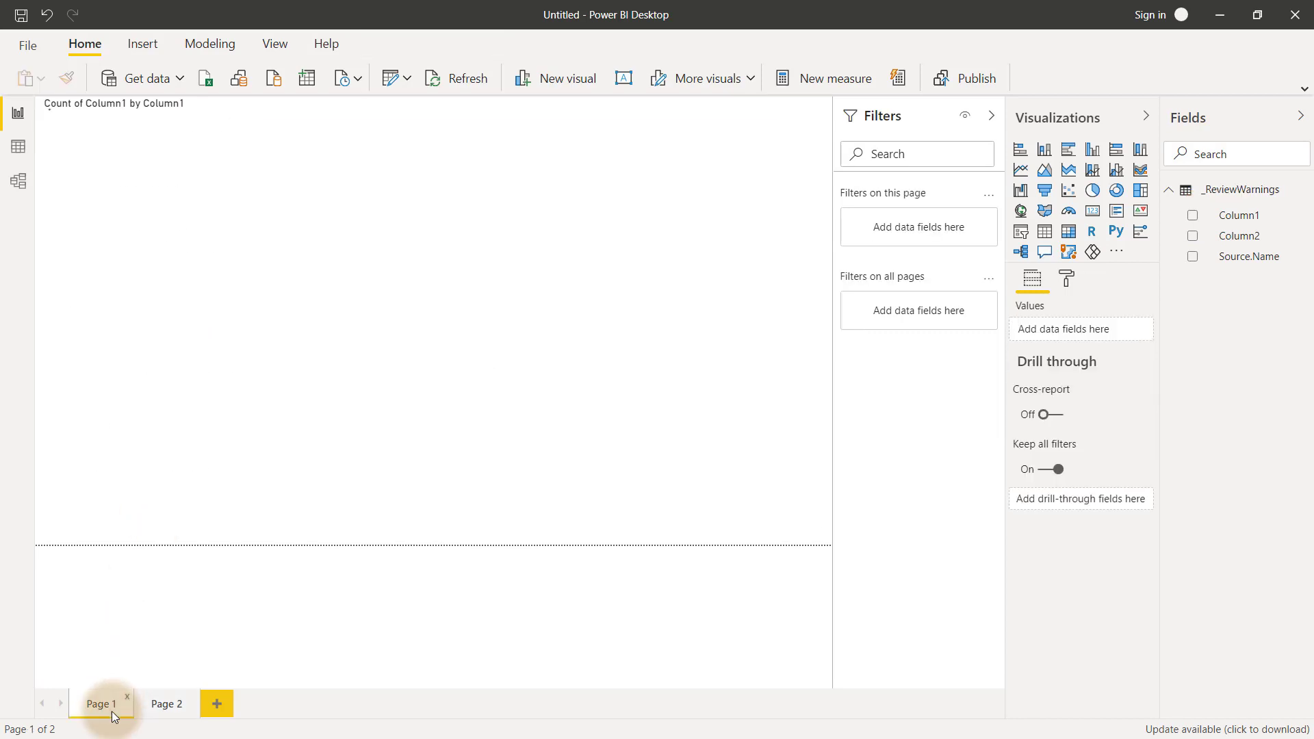
pyautogui.click(153, 706)
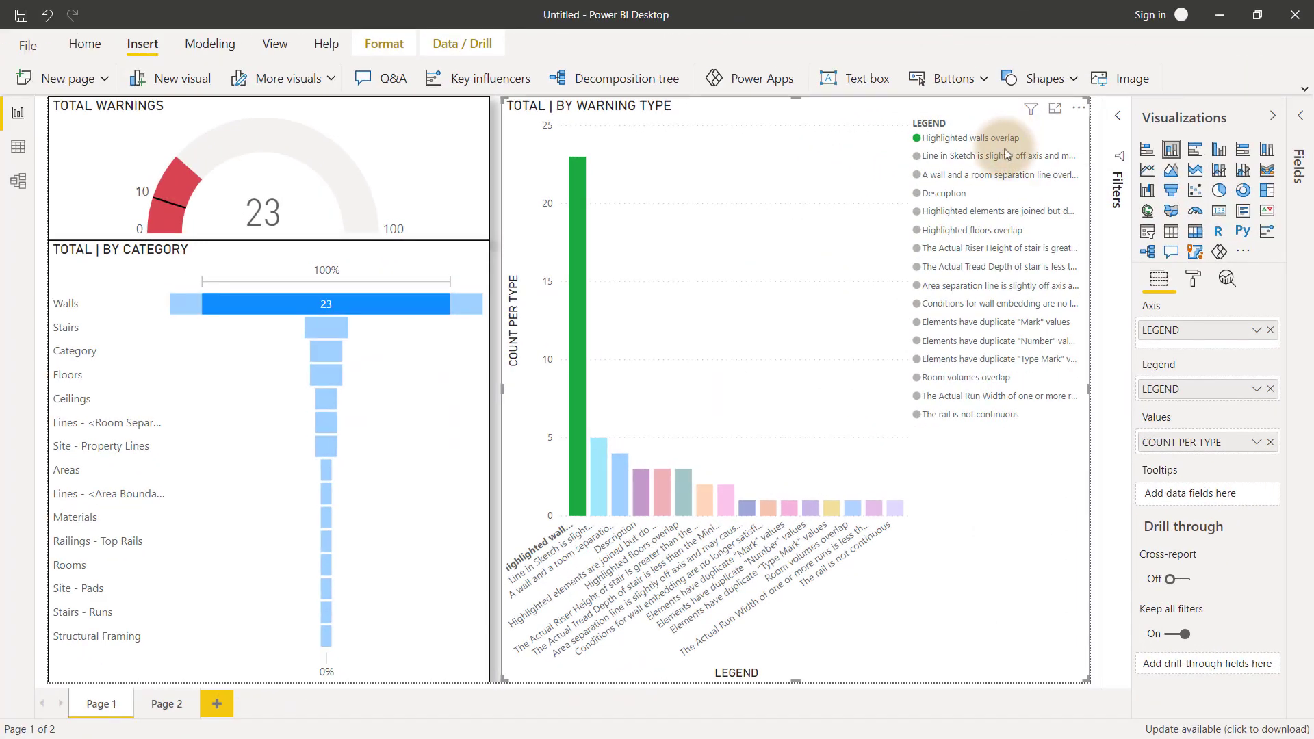
pyautogui.click(1005, 155)
# Cross-filter through the wall/room separation line overlap, Description and Highlighted floors overlap warnings.
pyautogui.click(990, 177)
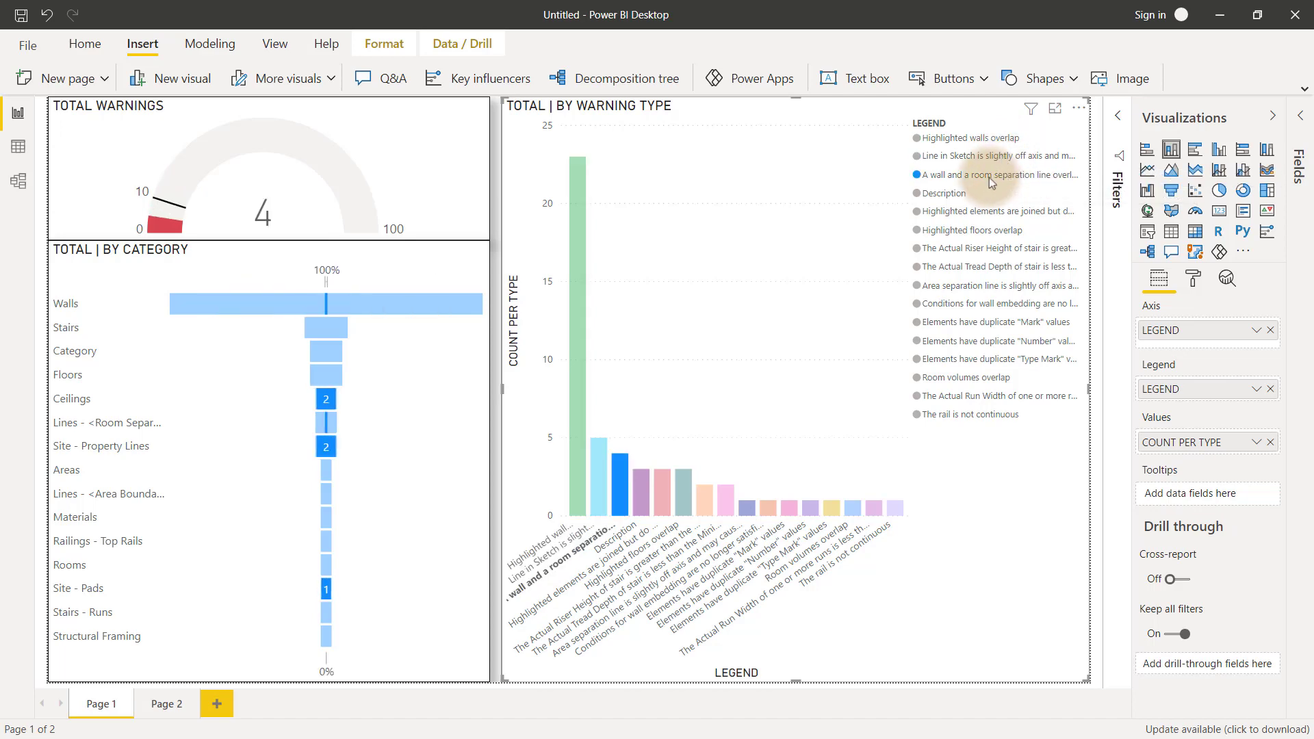
pyautogui.click(959, 195)
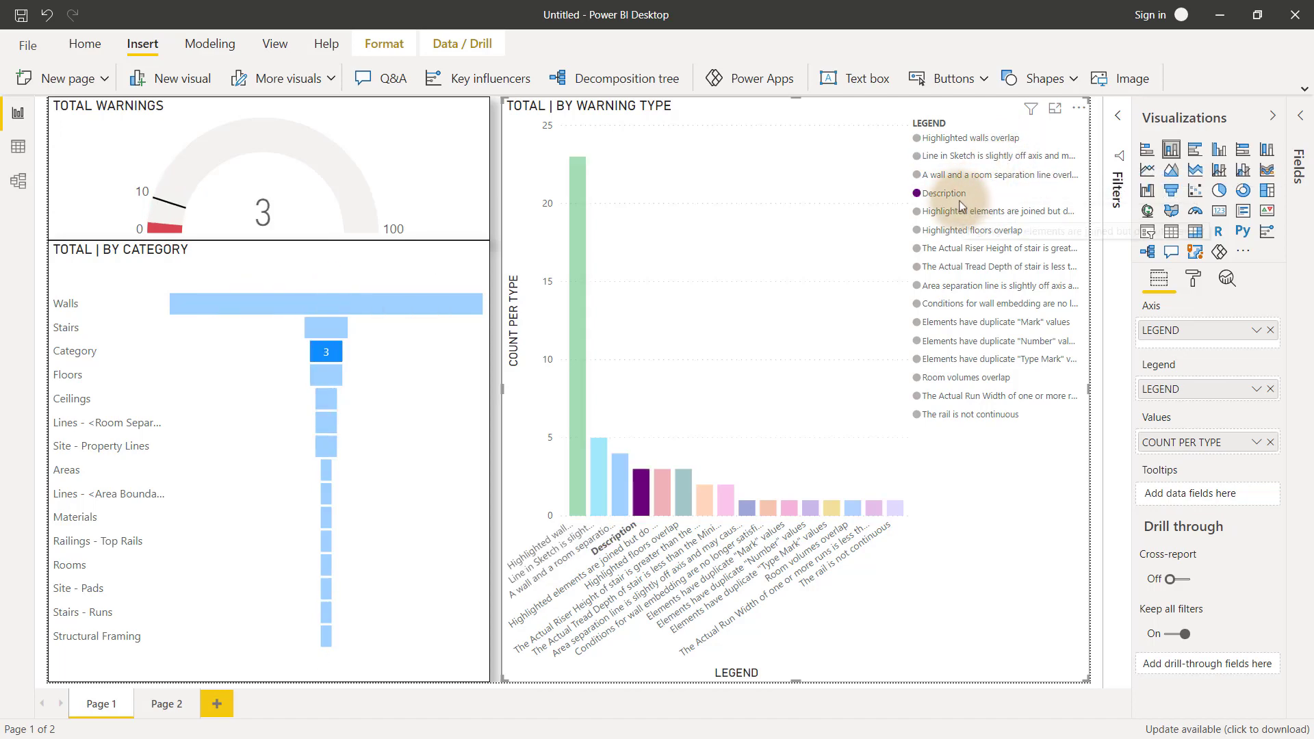
pyautogui.click(966, 231)
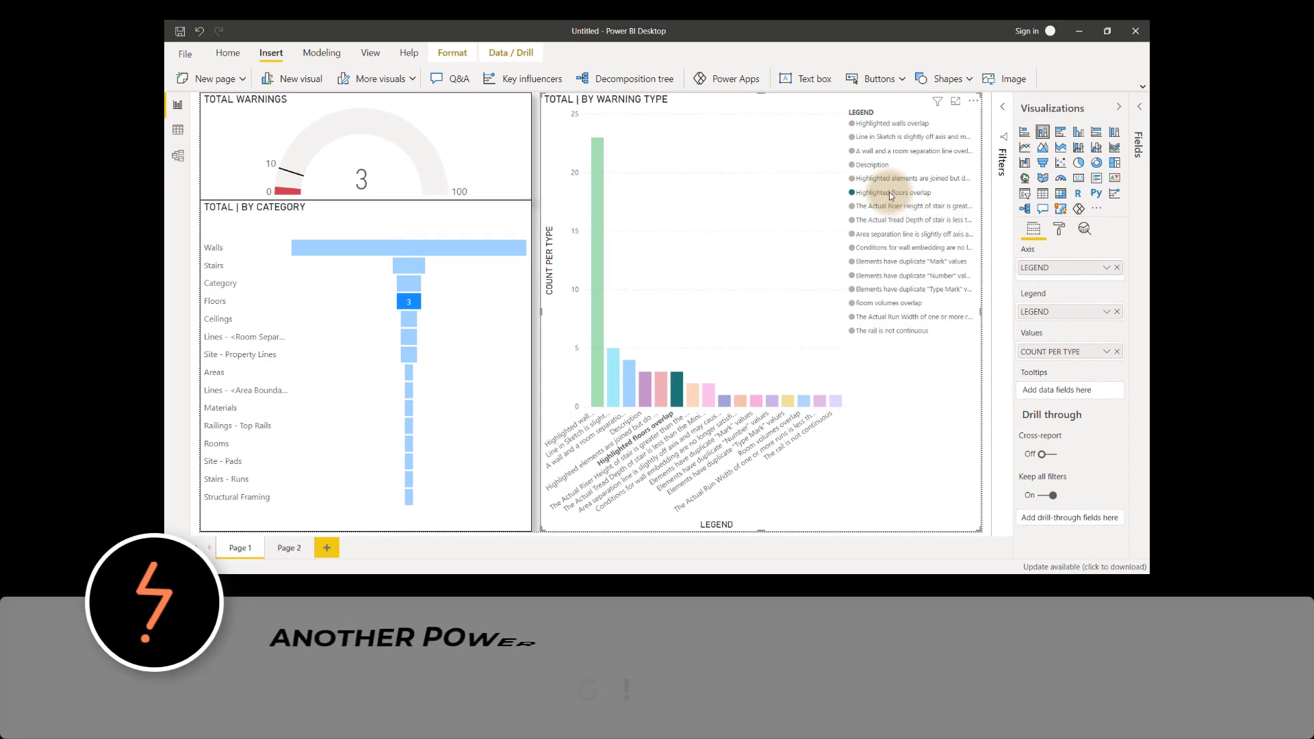
# Cross-filter through riser height, area separation line, duplicate Mark, duplicate Type Mark, Room volumes, stair run width and rail warnings.
pyautogui.click(892, 207)
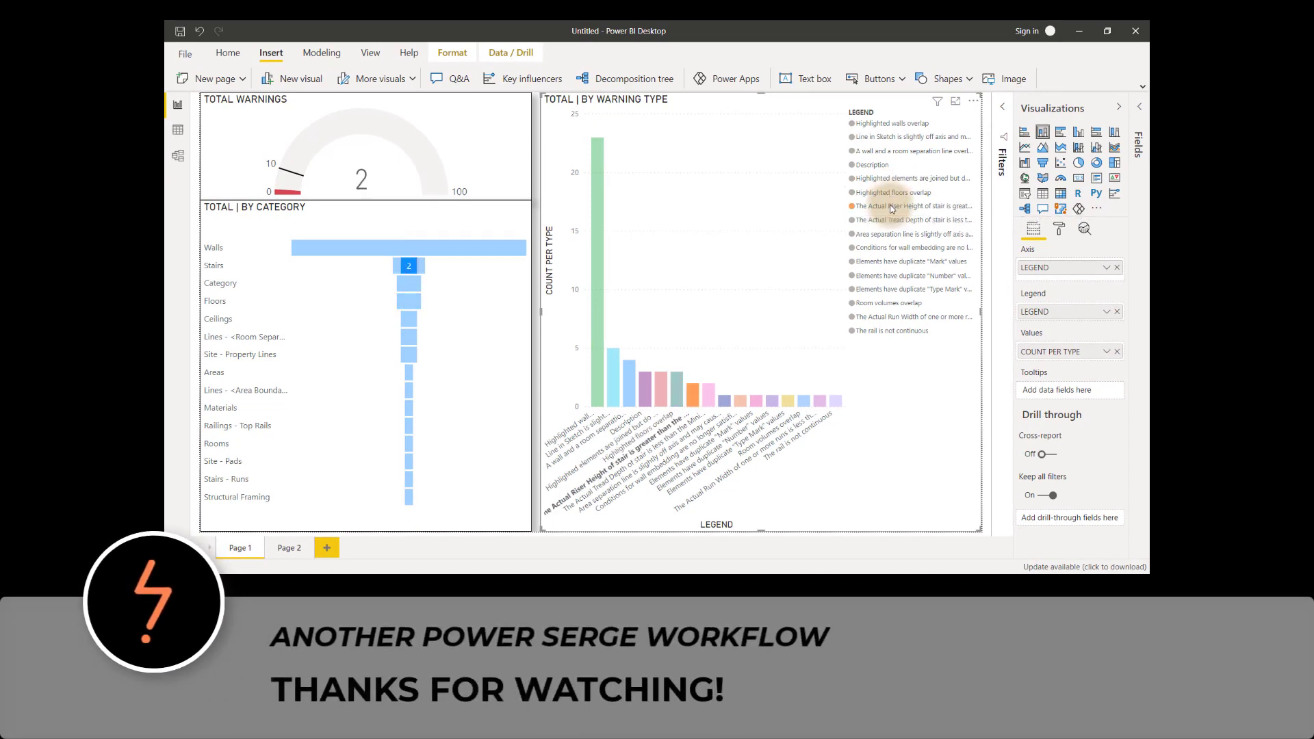
pyautogui.click(892, 235)
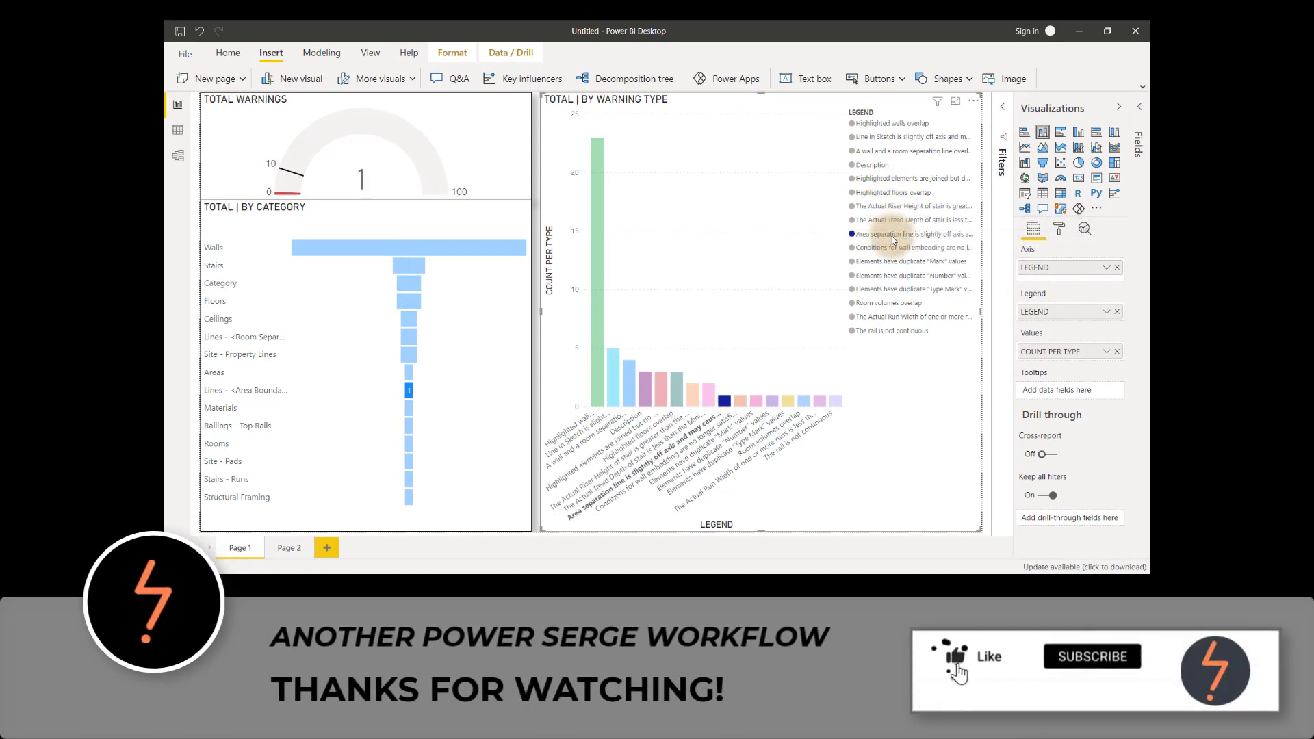
pyautogui.click(889, 265)
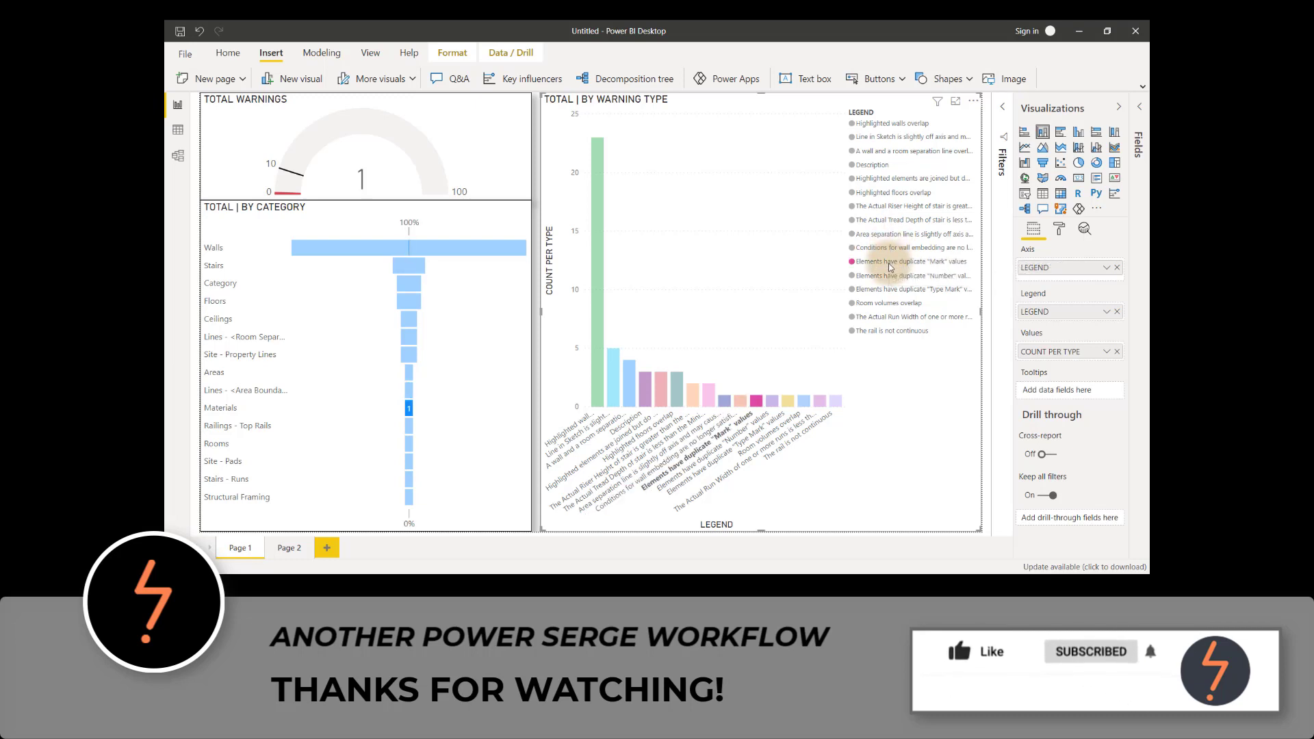
pyautogui.click(889, 291)
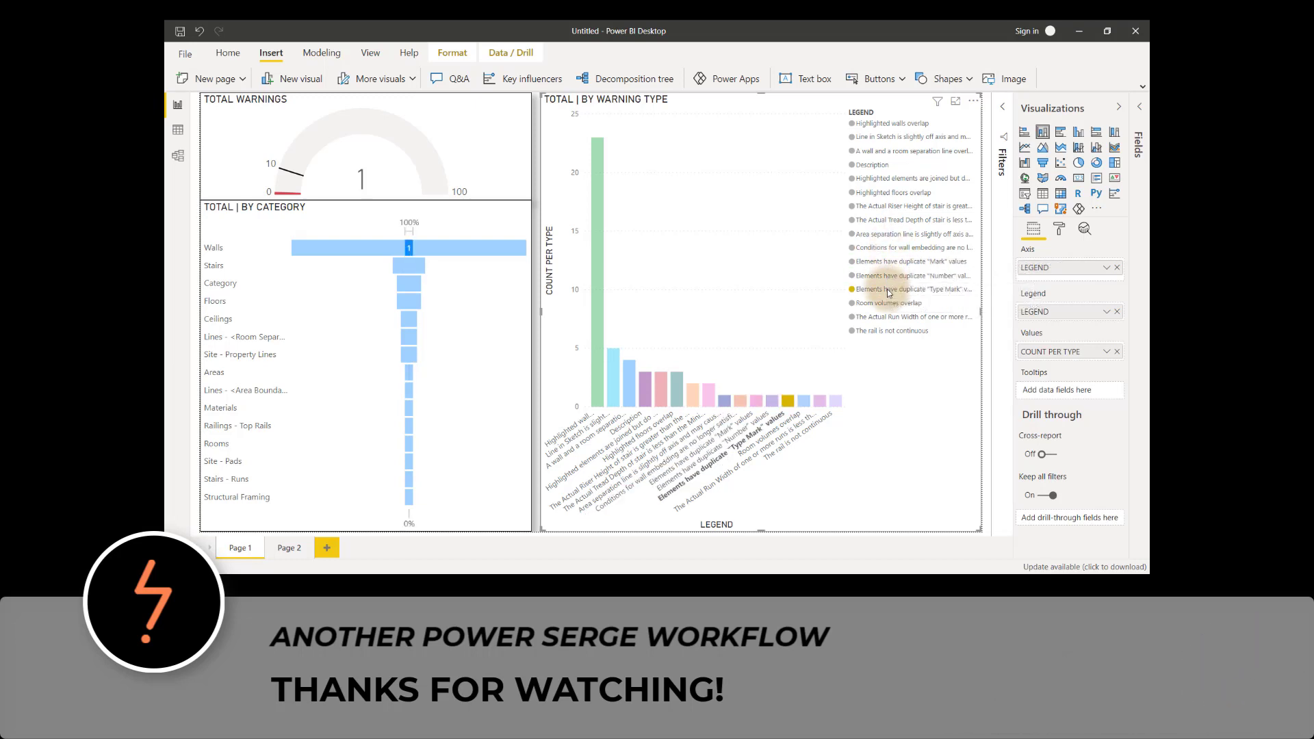
pyautogui.click(888, 303)
pyautogui.click(888, 318)
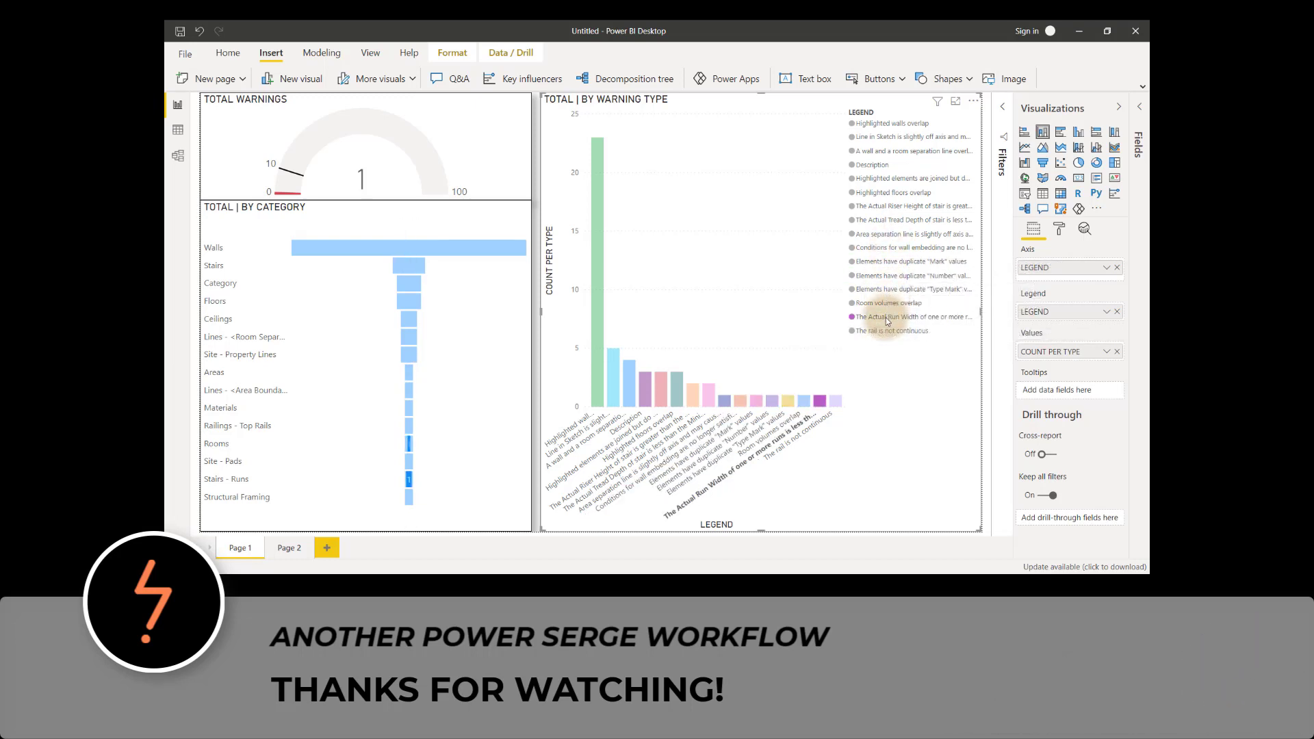
pyautogui.click(889, 331)
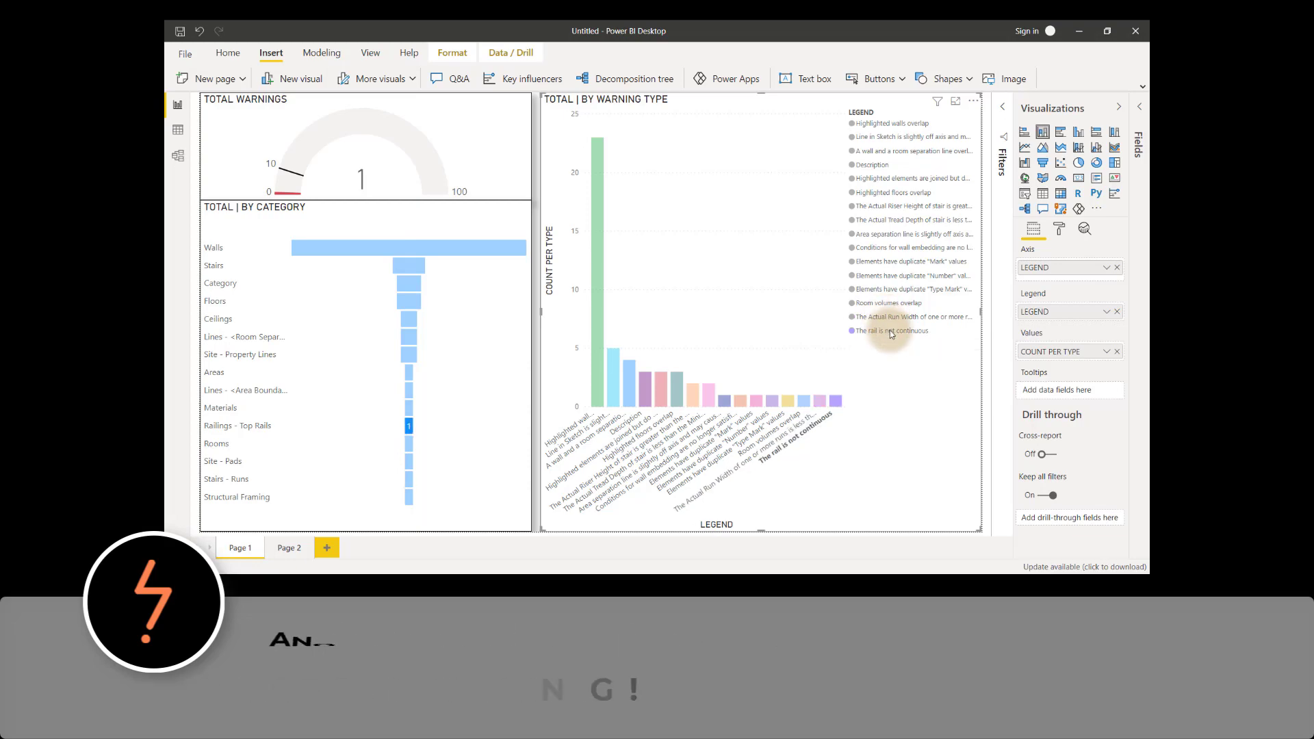